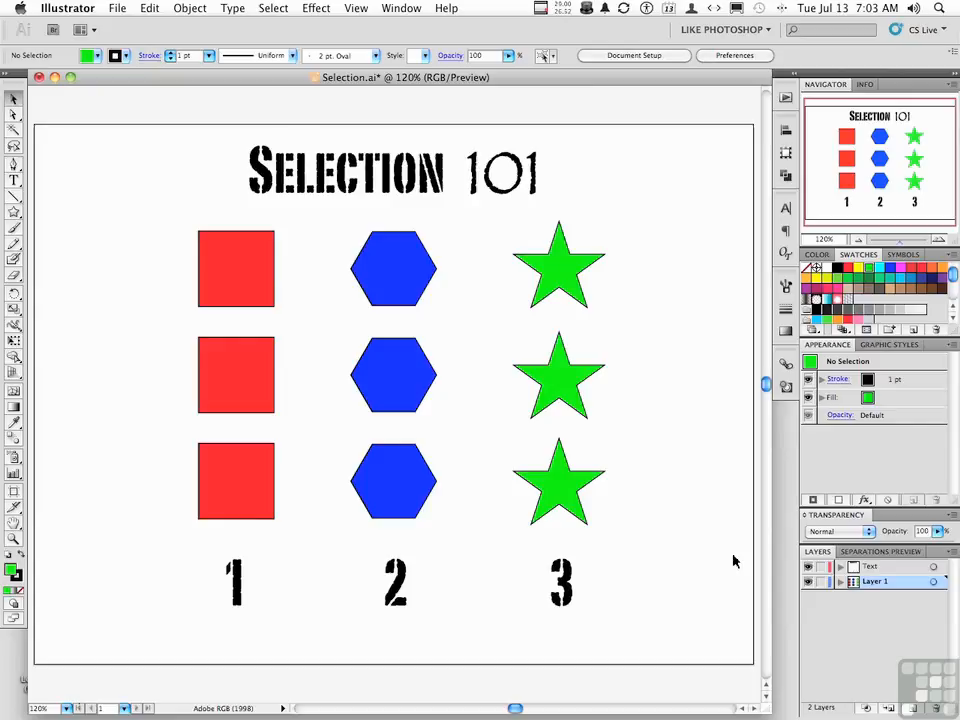
{"action": "left_click", "coordinate": [14, 99]}
{"action": "left_click", "coordinate": [14, 117]}
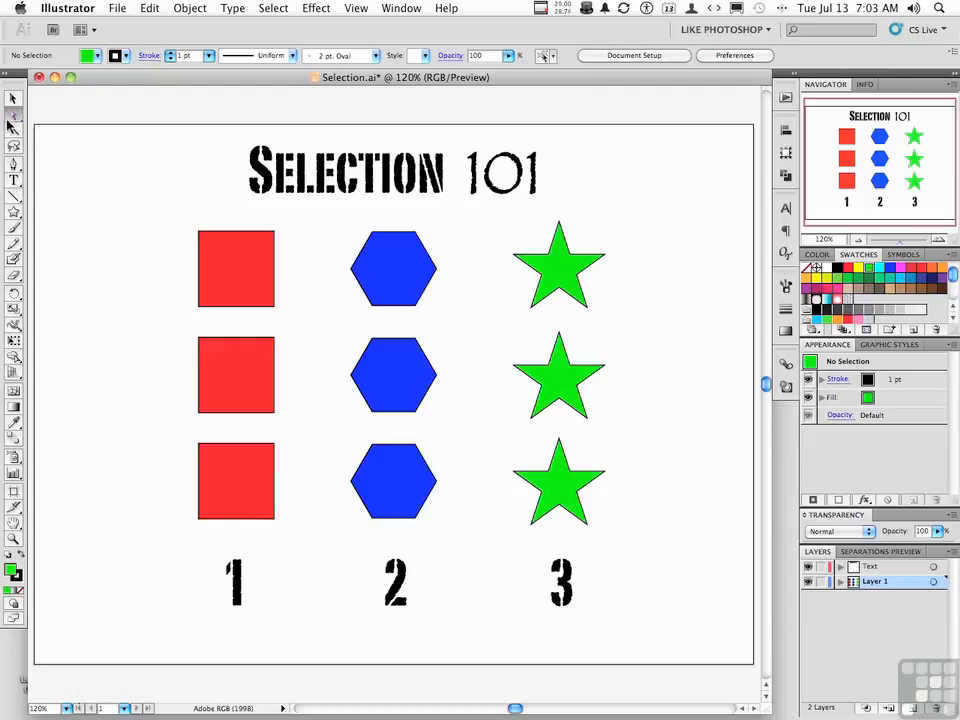
{"action": "left_click", "coordinate": [12, 131]}
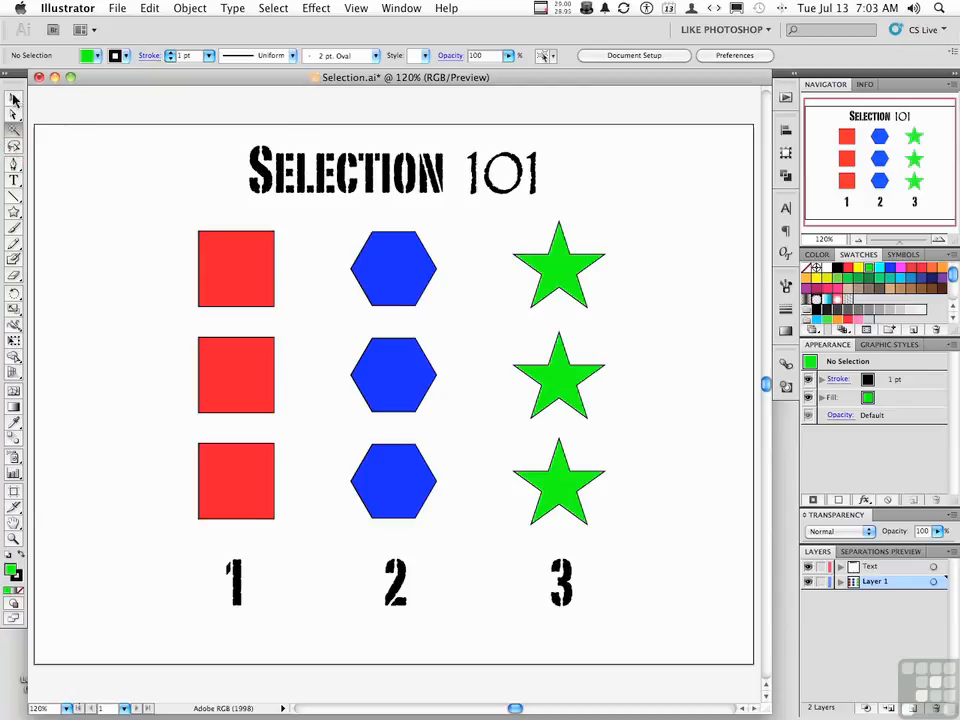
{"action": "left_click", "coordinate": [13, 100]}
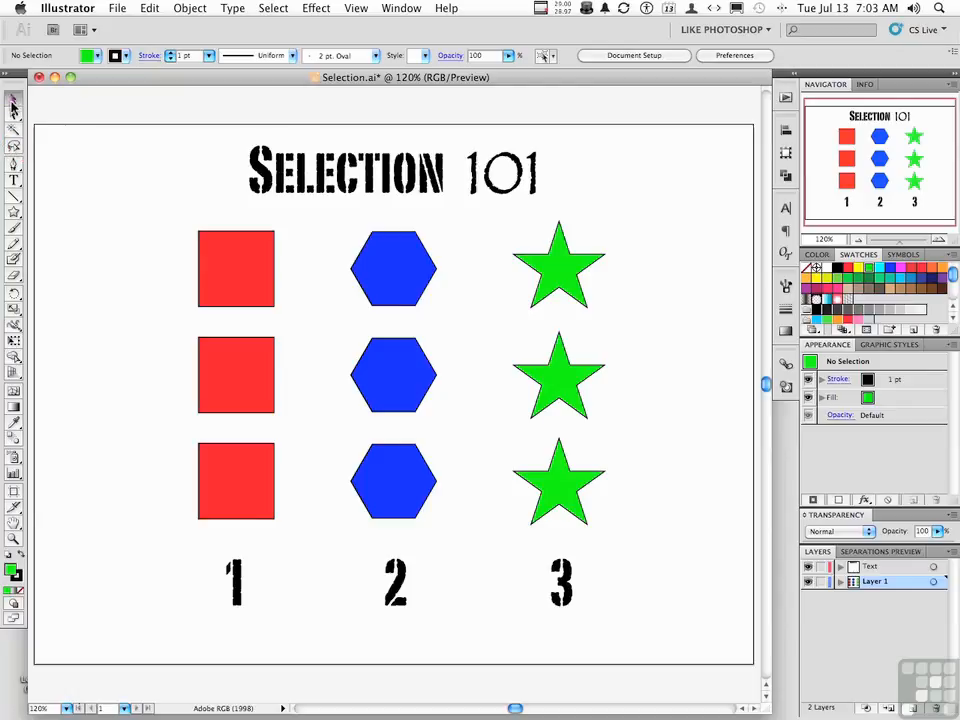
{"action": "left_click", "coordinate": [14, 112]}
Select the top green star, try moving and deleting it with the Selection tool, and undo each change
{"action": "left_click", "coordinate": [558, 272]}
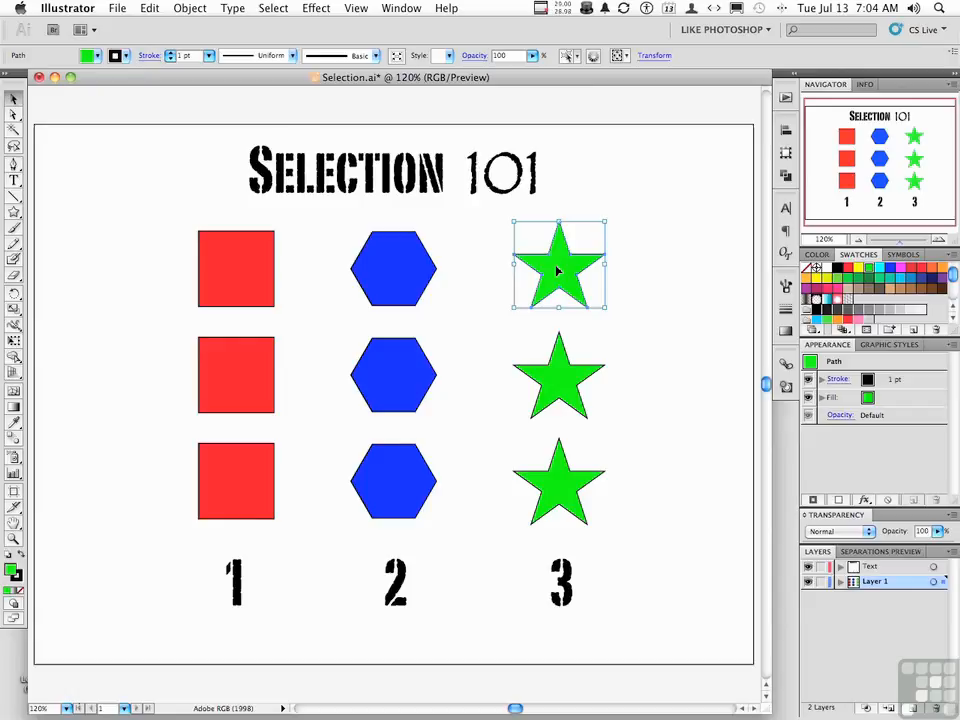
{"action": "left_click_drag", "start_coordinate": [557, 270], "coordinate": [627, 260]}
{"action": "key", "text": "super+z"}
{"action": "left_click", "coordinate": [630, 261]}
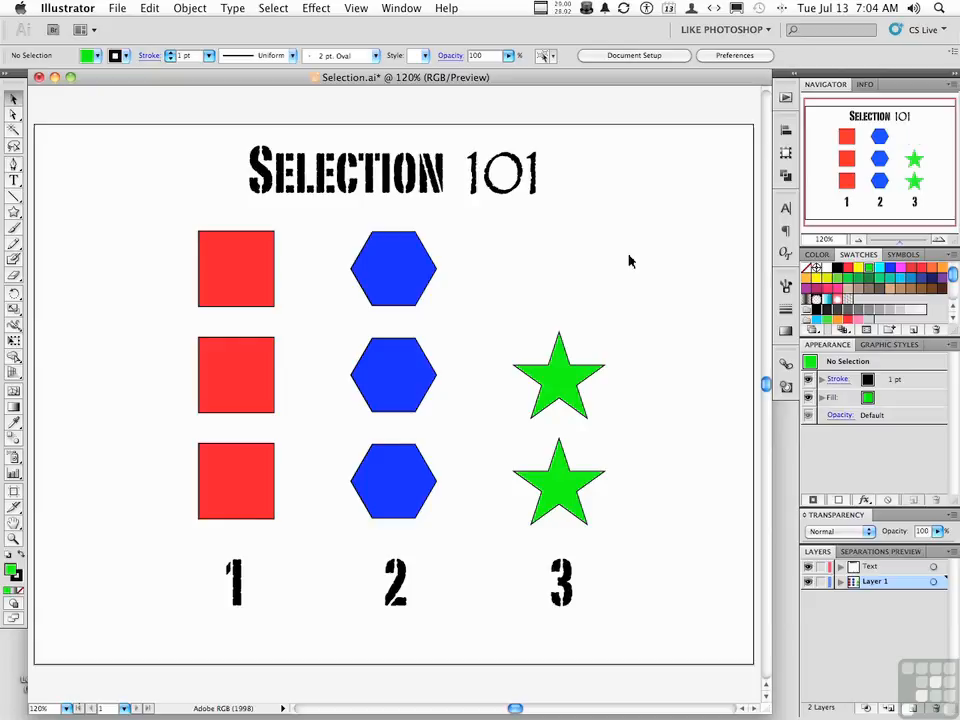
{"action": "key", "text": "super+z"}
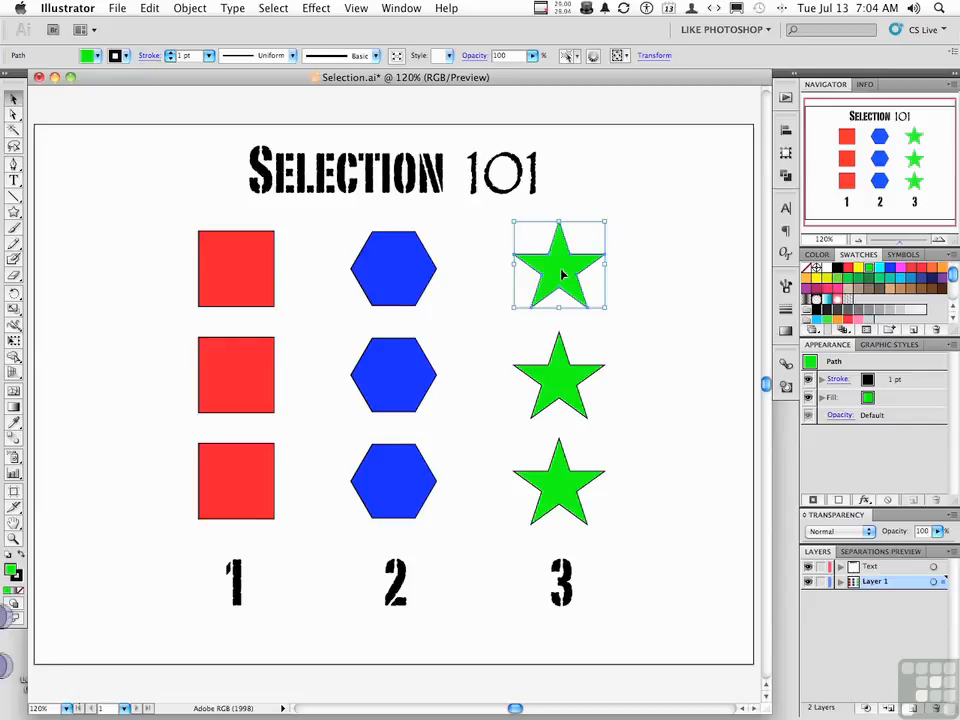
Try duplicating the top green star directly to its right and moving it up and right, undoing each edit
{"action": "left_click_drag", "start_coordinate": [566, 274], "coordinate": [667, 274]}
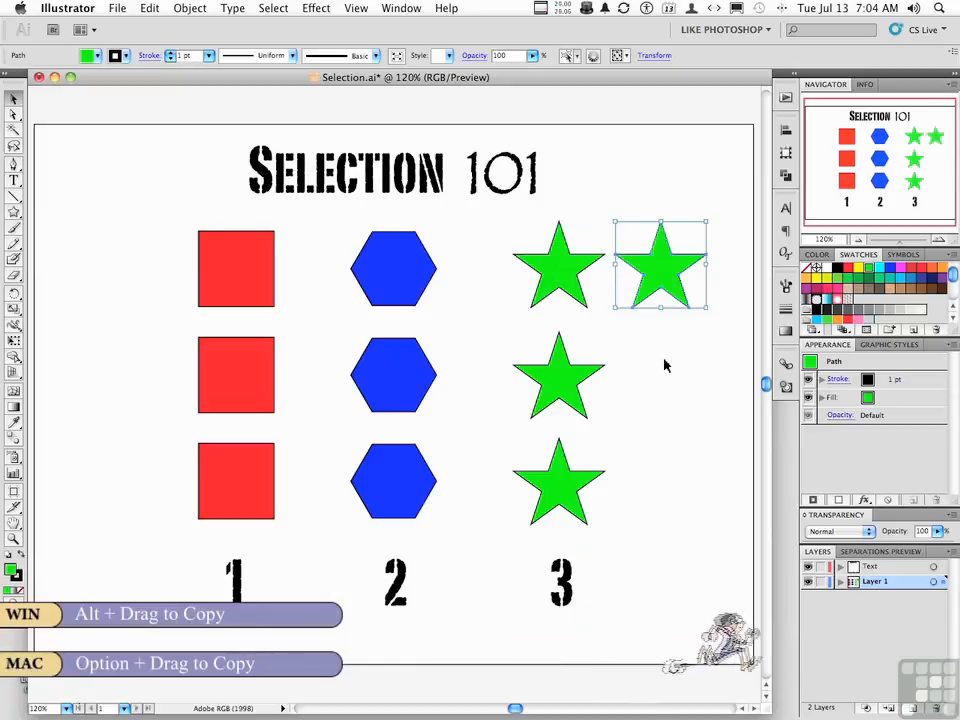
{"action": "key", "text": "super+z"}
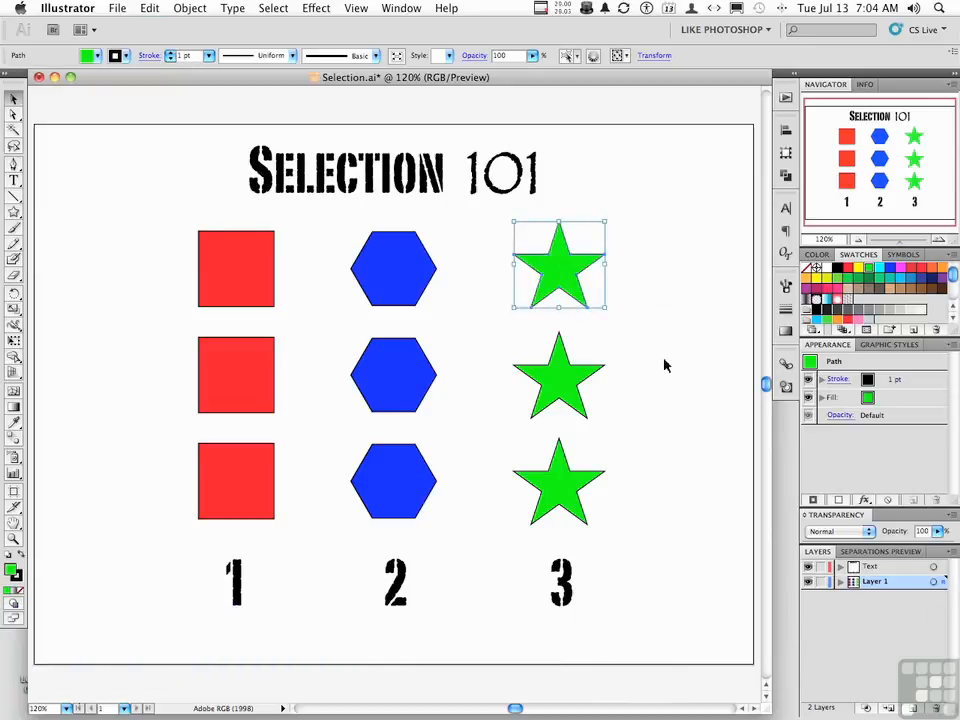
{"action": "left_click", "coordinate": [562, 272], "text": "shift"}
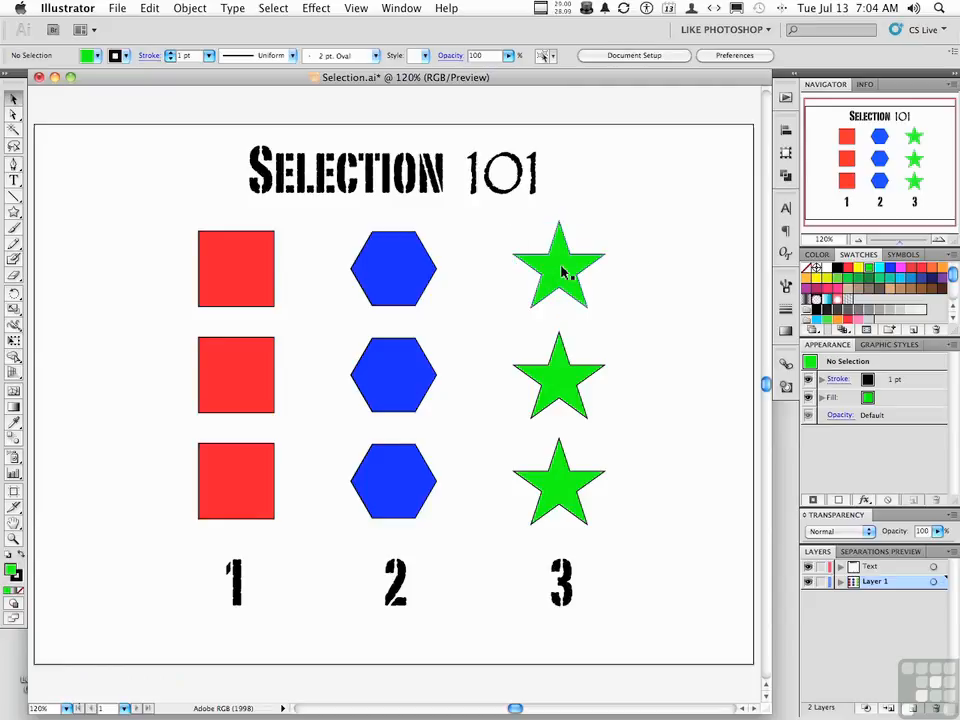
{"action": "left_click_drag", "start_coordinate": [562, 272], "coordinate": [633, 248]}
{"action": "key", "text": "super+z"}
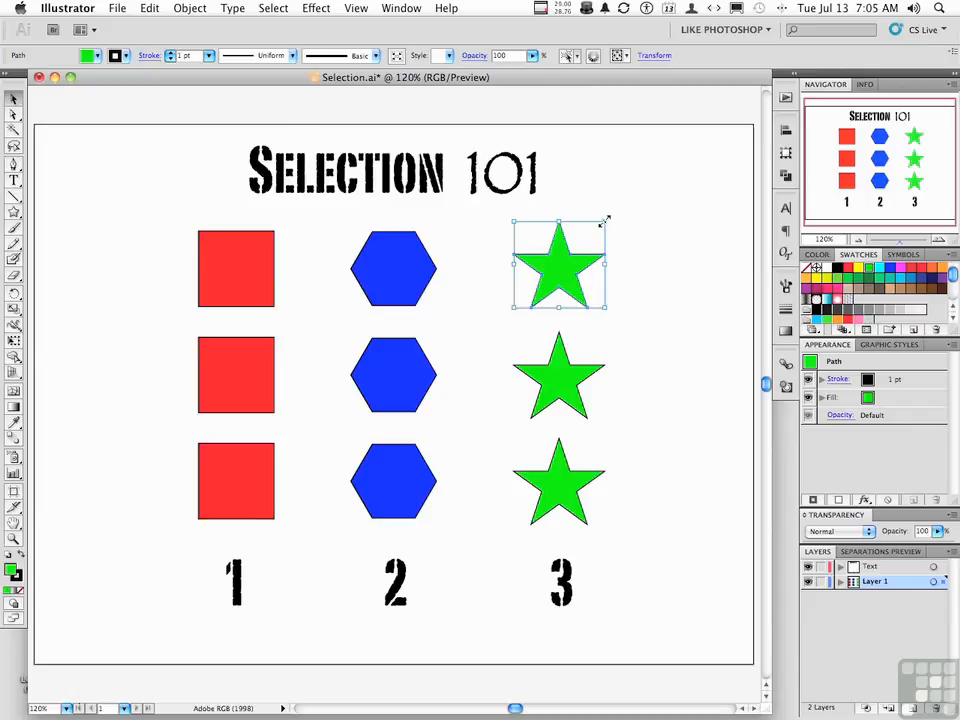
Try enlarging the top star by its bounding box, including from its center, and rotating it clockwise, undoing each transform
{"action": "left_click_drag", "start_coordinate": [605, 219], "coordinate": [713, 194]}
{"action": "key", "text": "ctrl+z"}
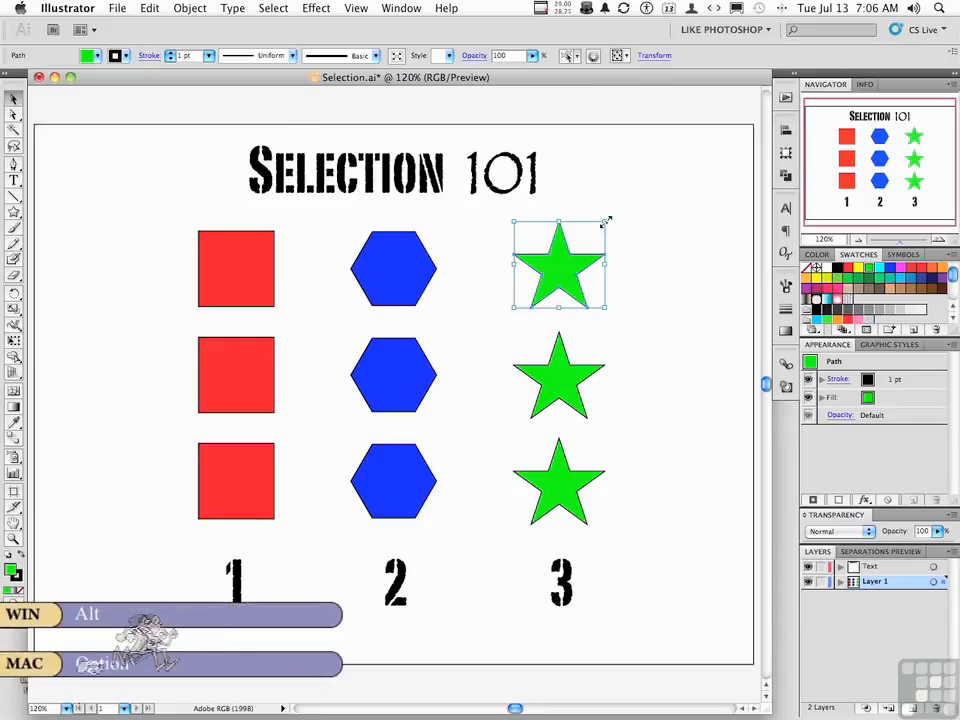
{"action": "left_click_drag", "start_coordinate": [605, 219], "coordinate": [673, 201]}
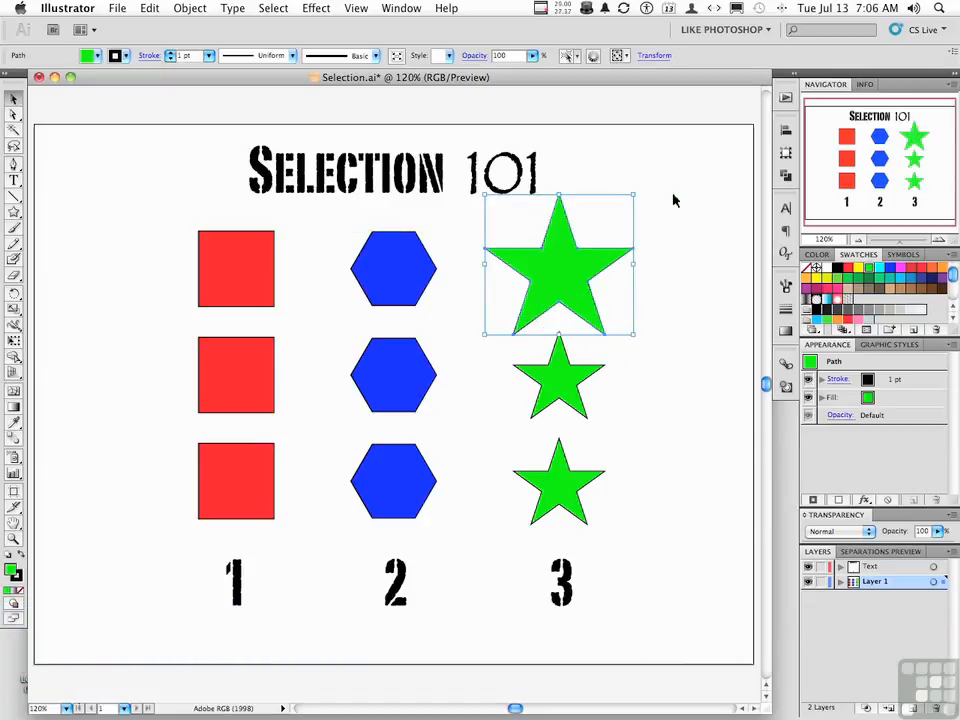
{"action": "key", "text": "super+z"}
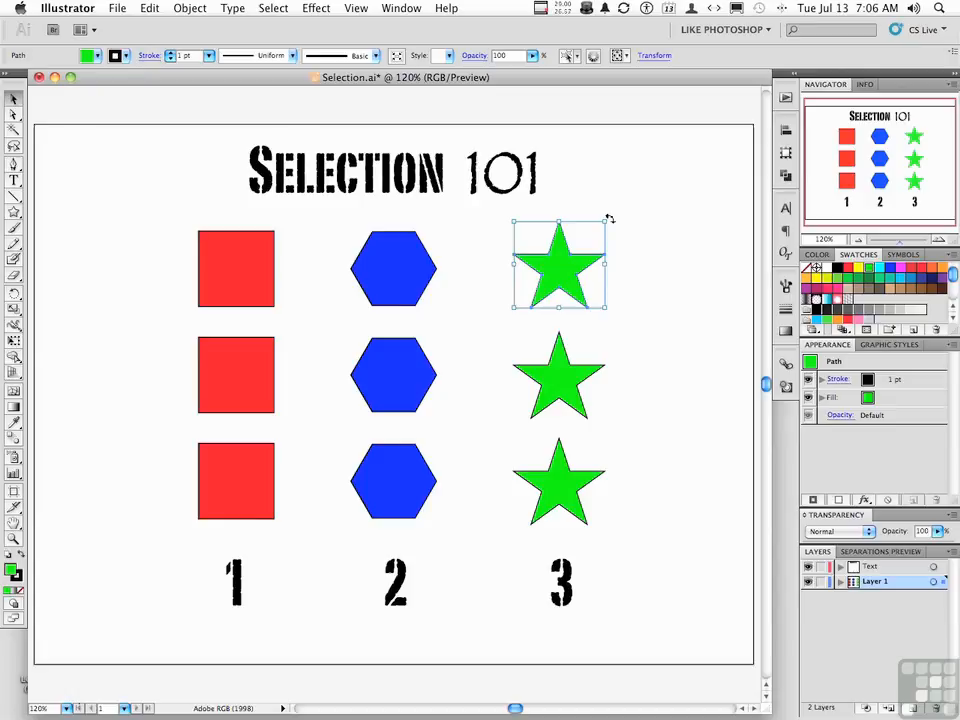
{"action": "left_click_drag", "start_coordinate": [609, 218], "coordinate": [623, 252]}
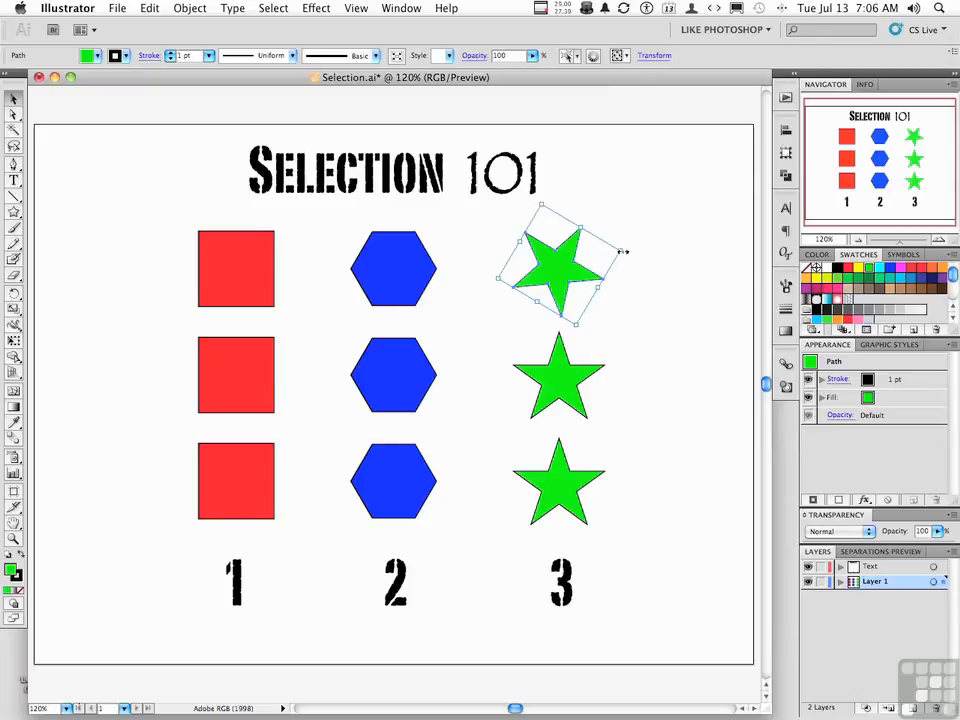
{"action": "key", "text": "super+z"}
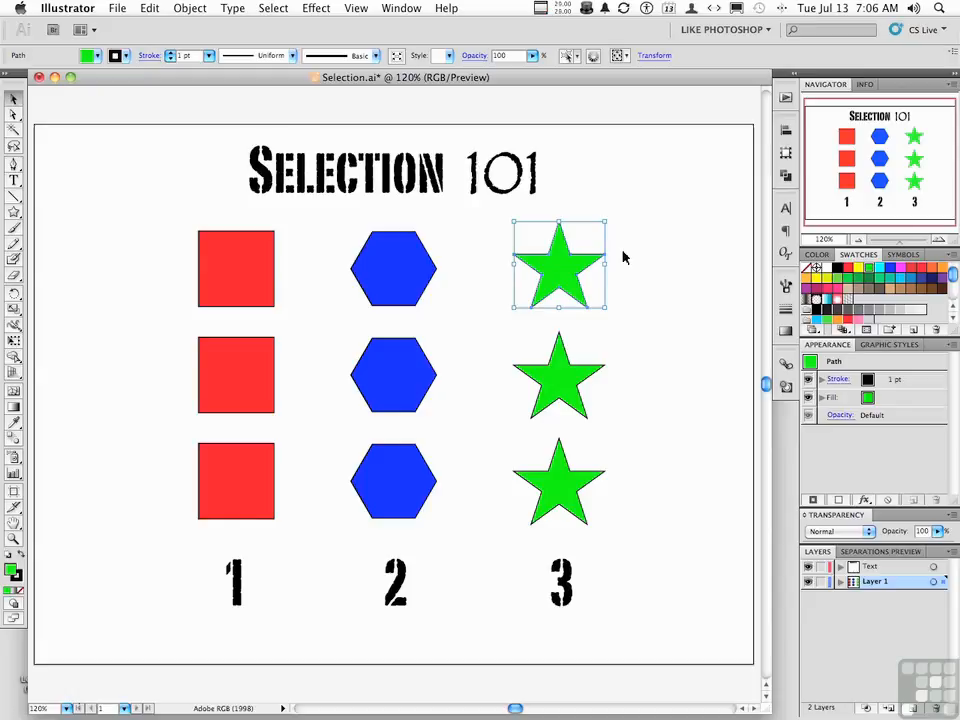
Nudge the top star left and right by small keyboard increments, including larger nudges, finishing about 1 px left of its original position
{"action": "key", "text": "Left"}
{"action": "key", "text": "Left"}
{"action": "key", "text": "Left"}
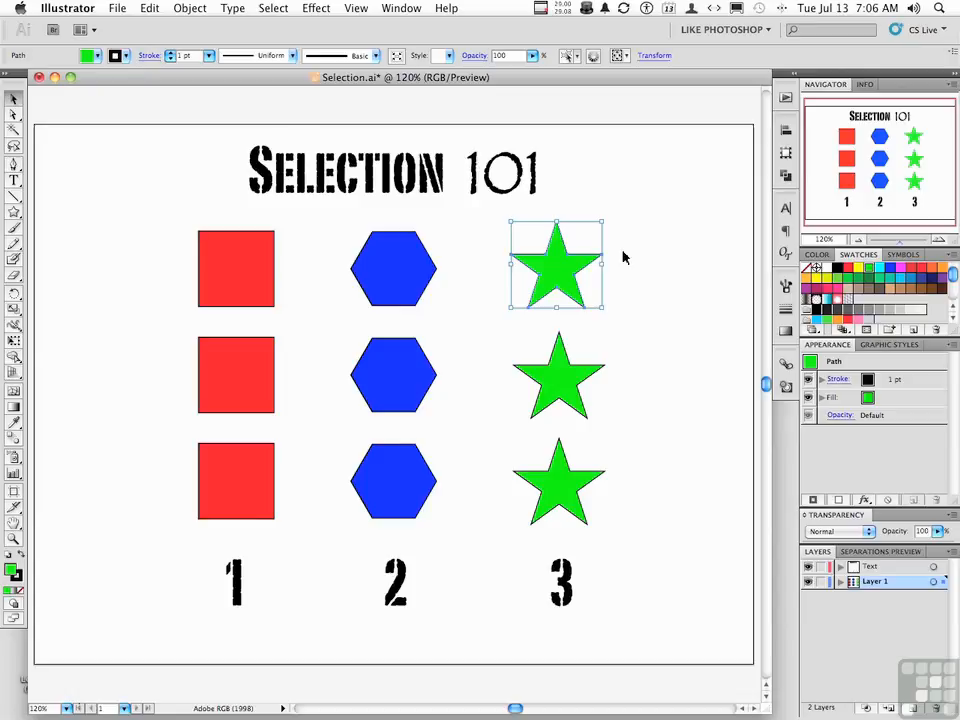
{"action": "key", "text": "Right"}
{"action": "key", "text": "Right"}
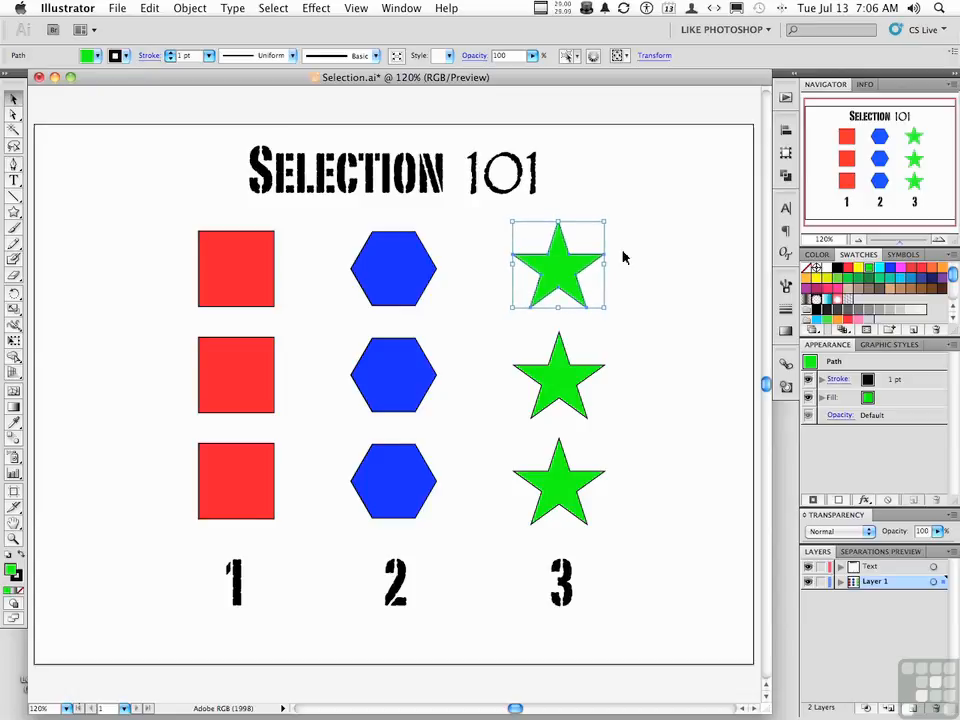
{"action": "key", "text": "Left"}
{"action": "key", "text": "Left"}
{"action": "key", "text": "Left"}
{"action": "key", "text": "Left"}
{"action": "key", "text": "Left"}
{"action": "key", "text": "Left"}
{"action": "key", "text": "Left"}
{"action": "key", "text": "Left"}
{"action": "key", "text": "Left"}
{"action": "key", "text": "Left"}
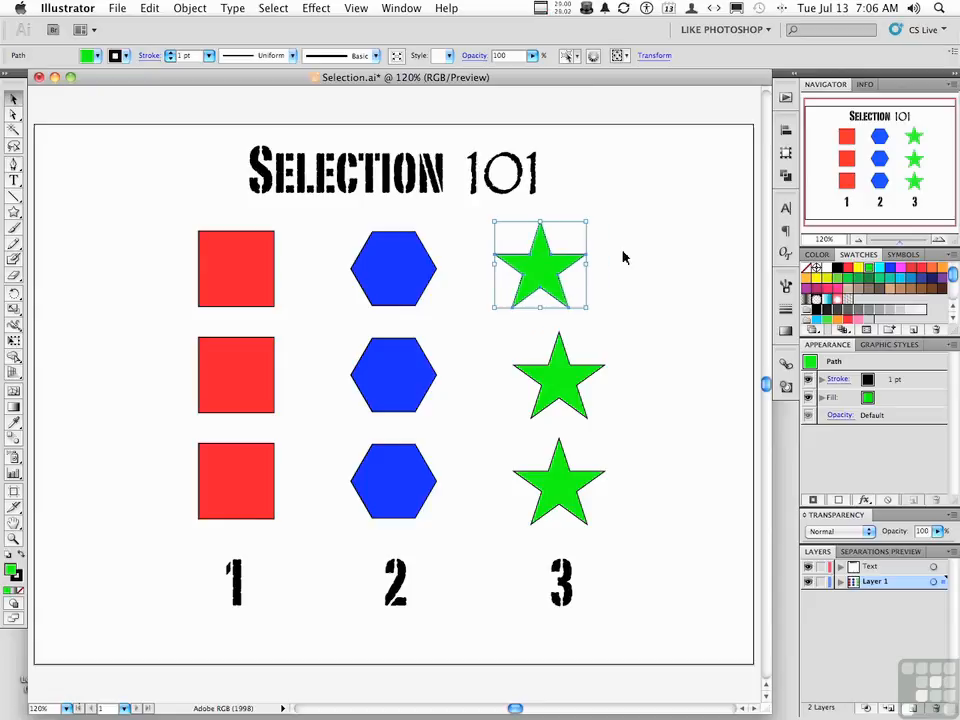
{"action": "key", "text": "shift+Right"}
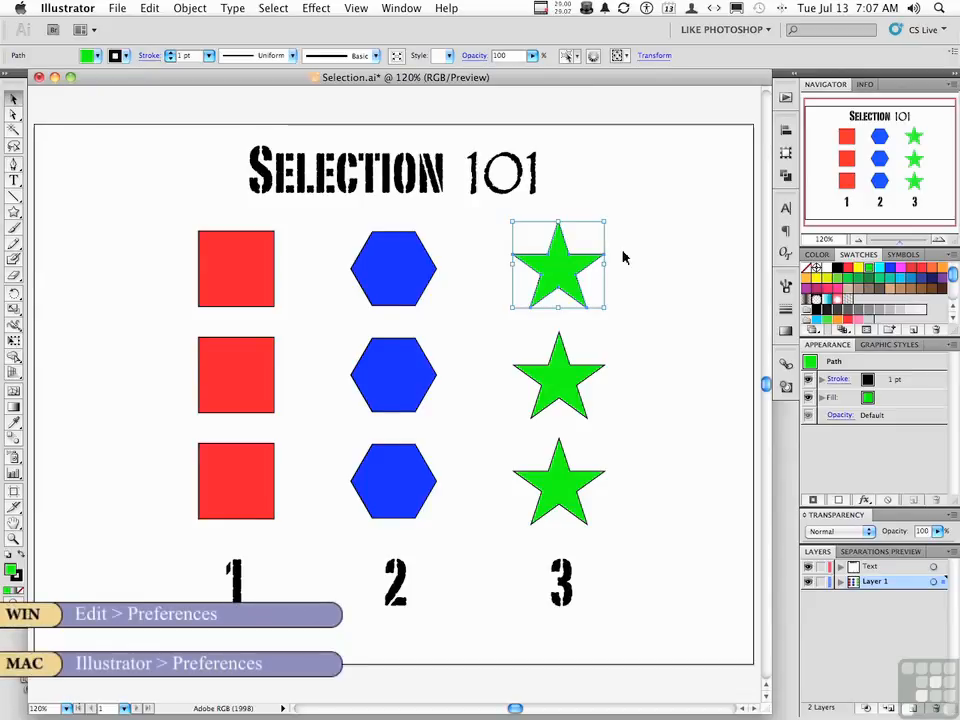
Check the Keyboard Increment setting in the General preferences and cancel the dialog
{"action": "left_click", "coordinate": [68, 9]}
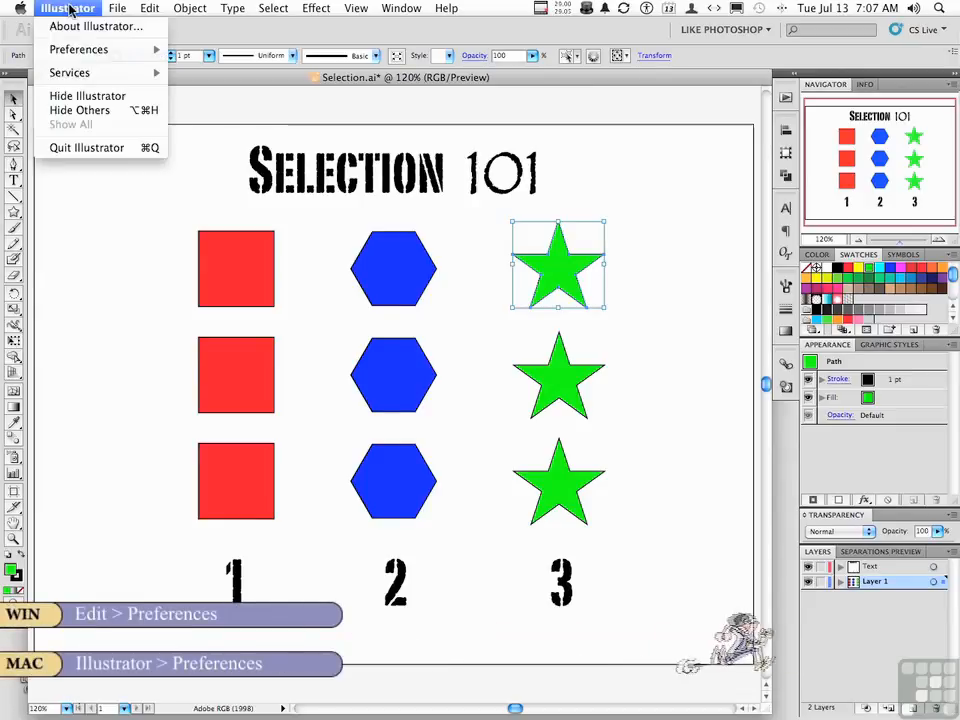
{"action": "mouse_move", "coordinate": [80, 50]}
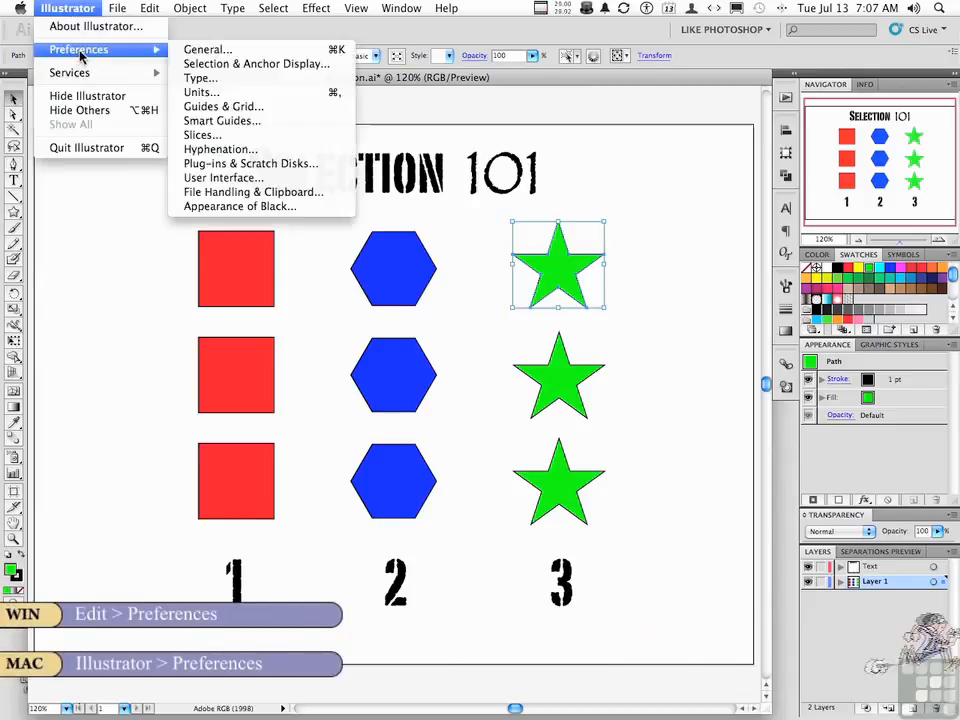
{"action": "left_click", "coordinate": [206, 50]}
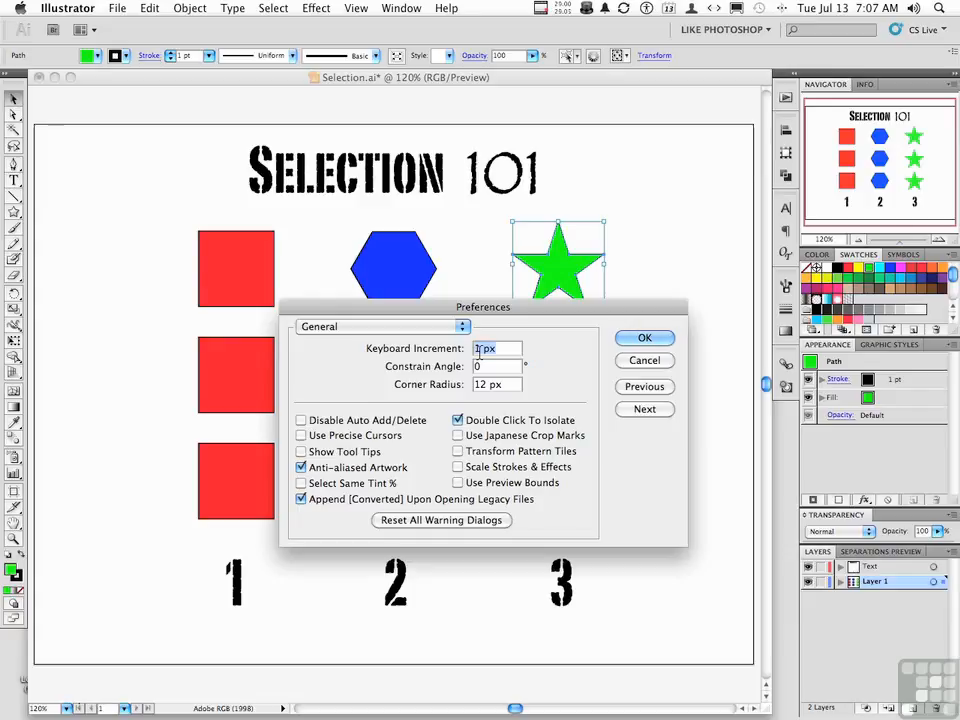
{"action": "left_click", "coordinate": [644, 361]}
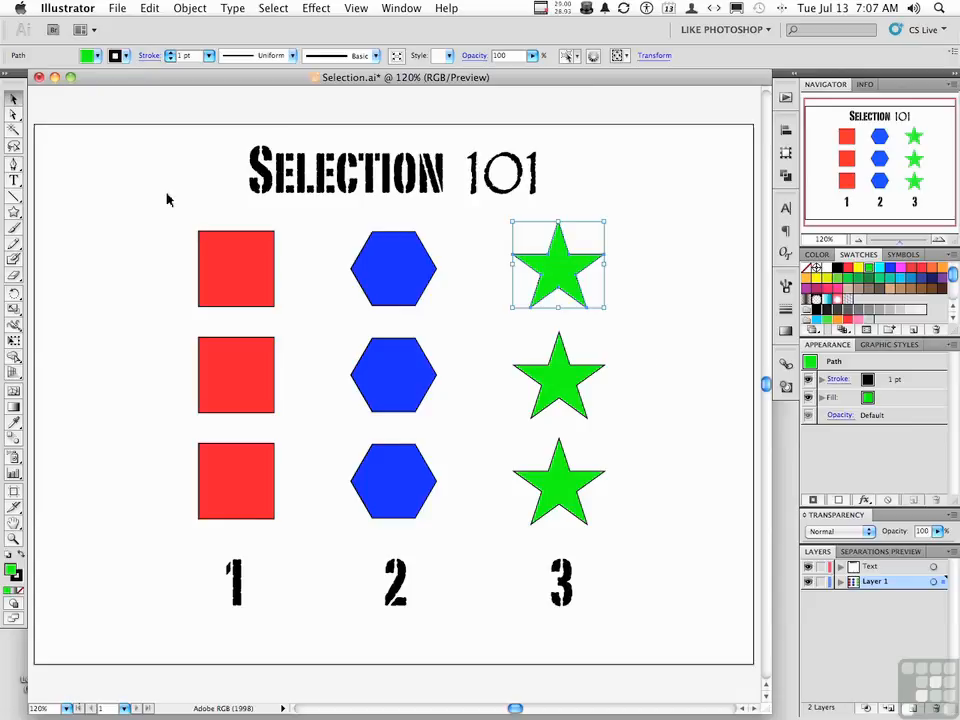
Try moving the whole top star with the Direct Selection tool, undo the move, and deselect the star
{"action": "left_click", "coordinate": [133, 186]}
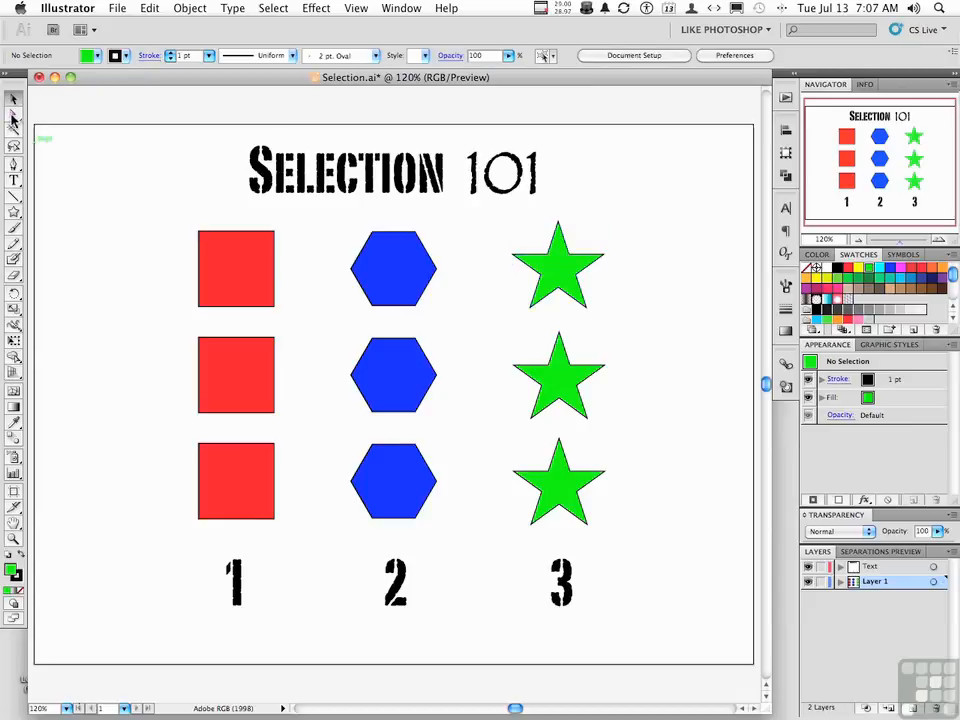
{"action": "left_click_drag", "start_coordinate": [13, 117], "coordinate": [68, 122]}
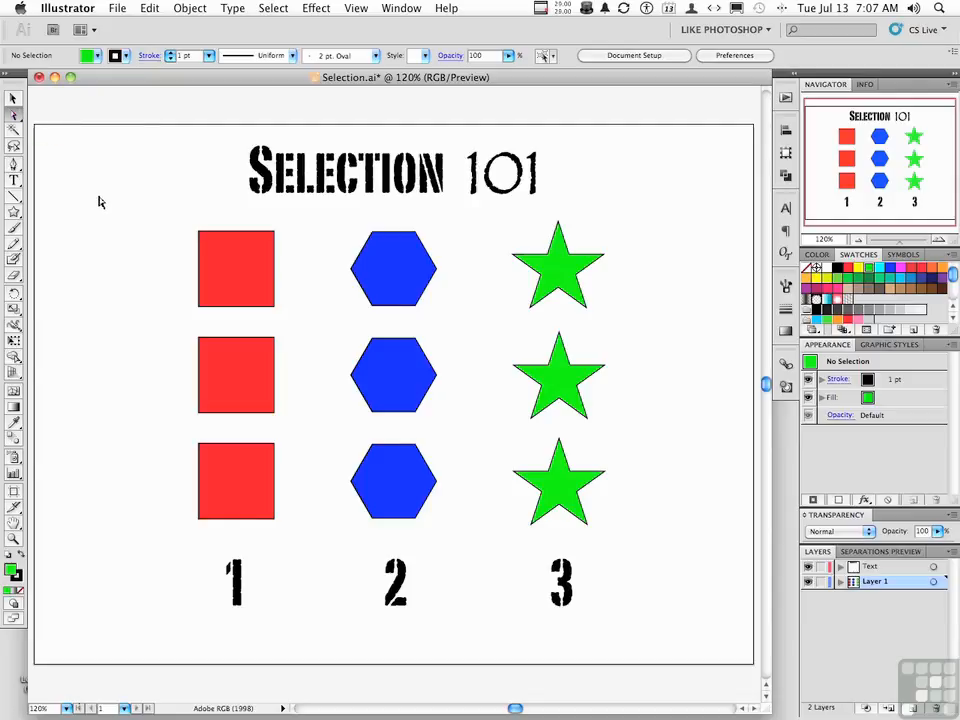
{"action": "left_click", "coordinate": [563, 272]}
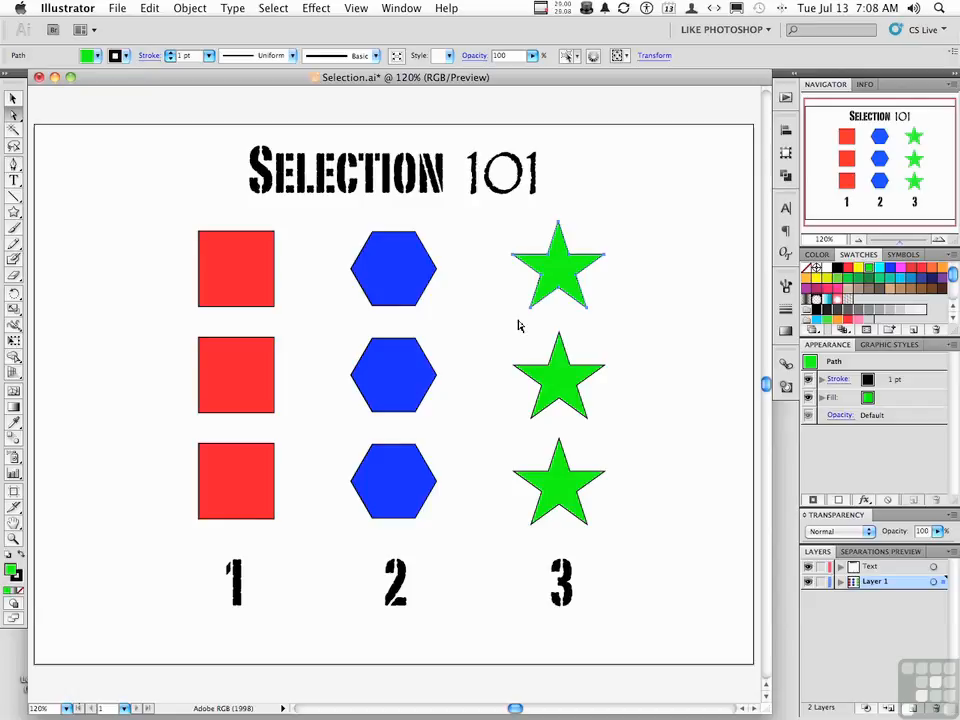
{"action": "left_click_drag", "start_coordinate": [549, 275], "coordinate": [568, 263]}
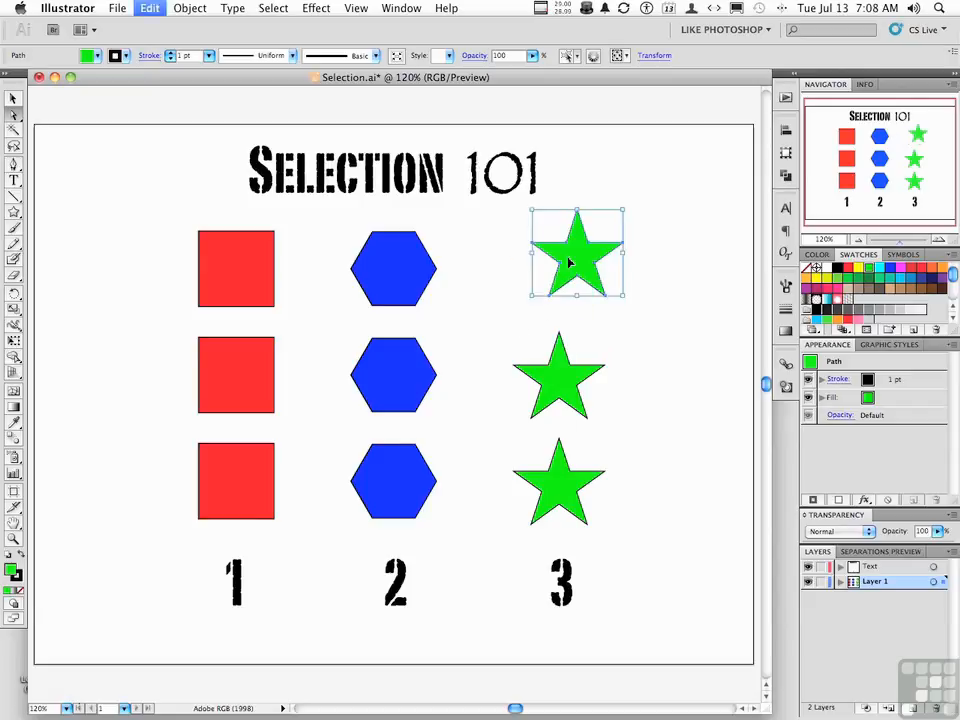
{"action": "key", "text": "super+z"}
{"action": "left_click", "coordinate": [634, 257]}
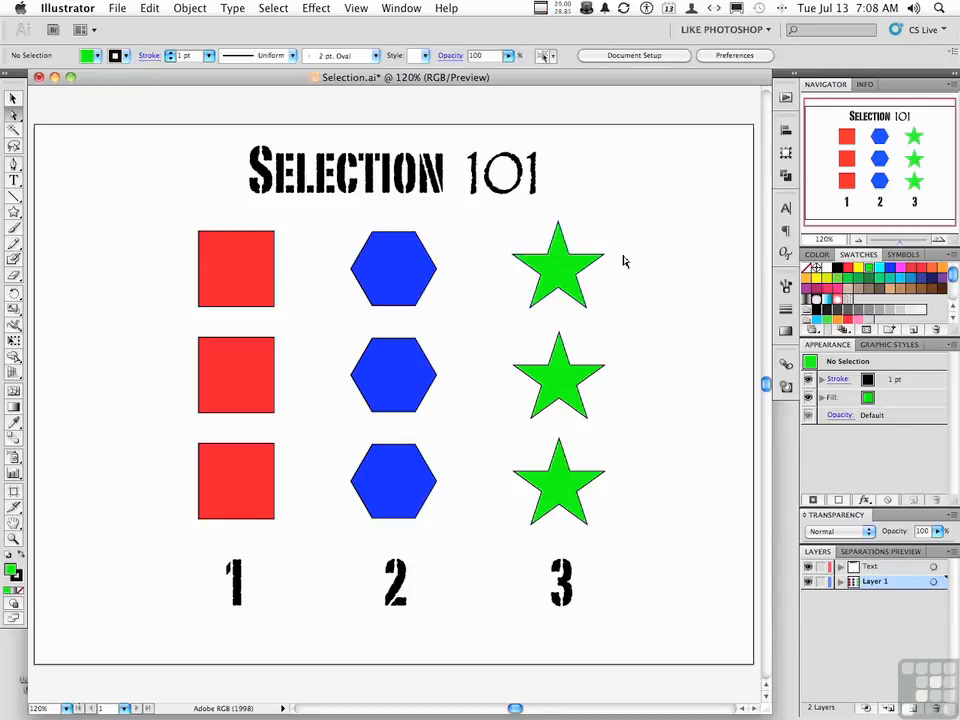
Try pulling the top star's right point outward and the top hexagon's right corner inward to its center, undoing both
{"action": "left_click_drag", "start_coordinate": [604, 260], "coordinate": [656, 265]}
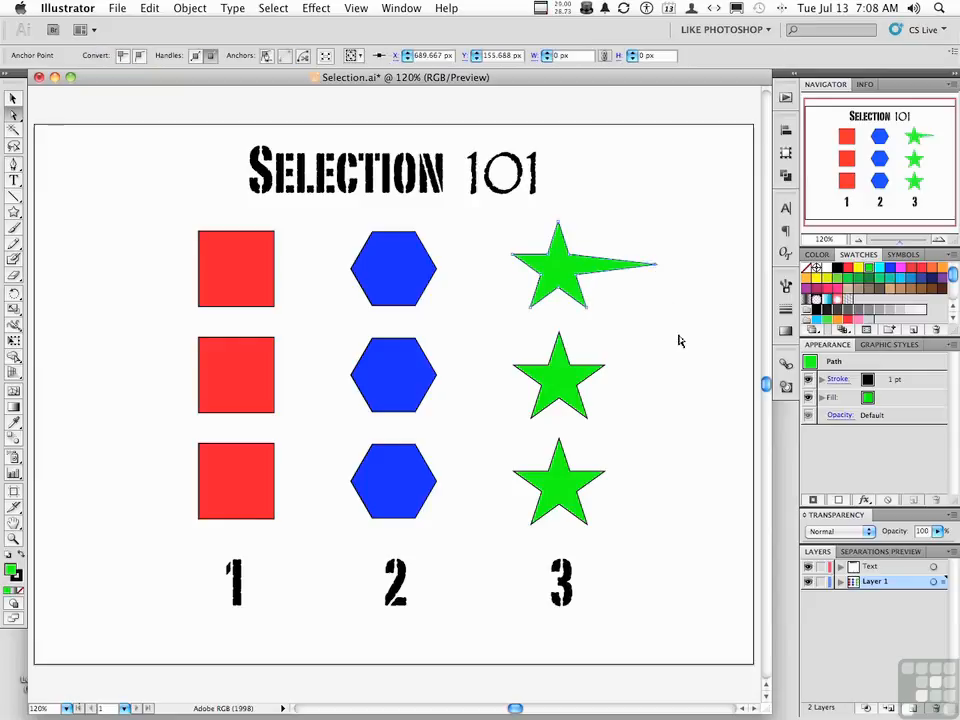
{"action": "key", "text": "super+z"}
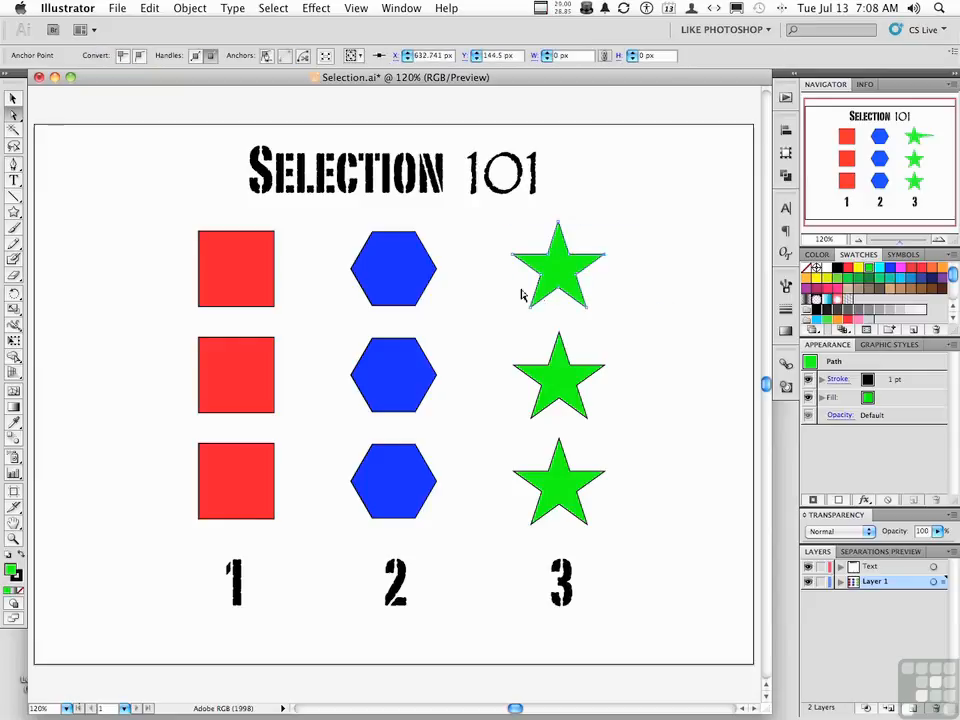
{"action": "left_click_drag", "start_coordinate": [437, 270], "coordinate": [394, 273]}
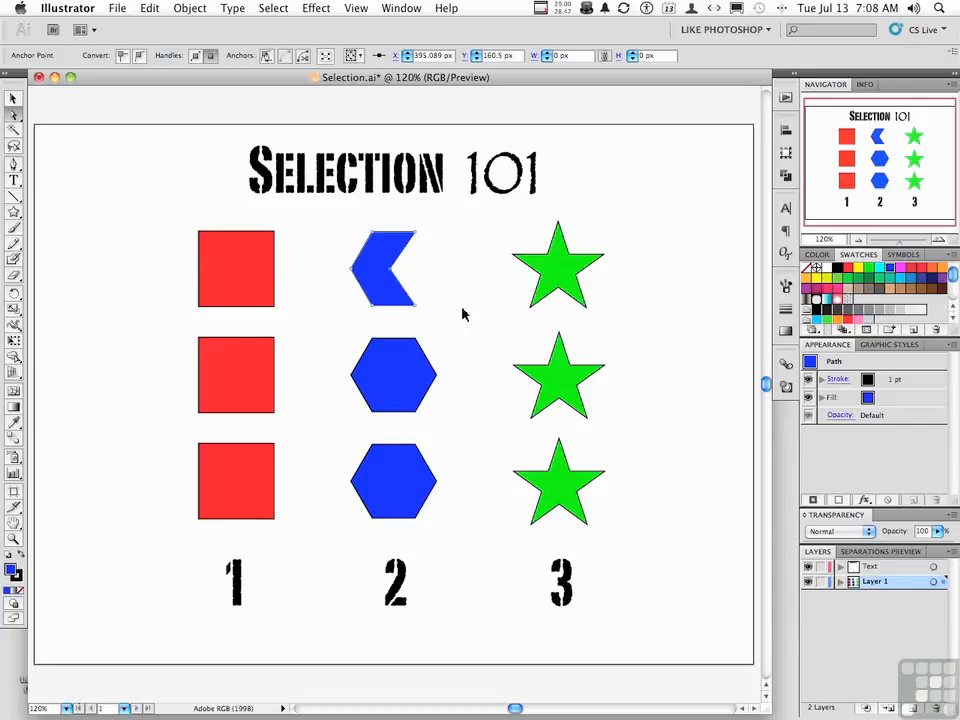
{"action": "key", "text": "super+z"}
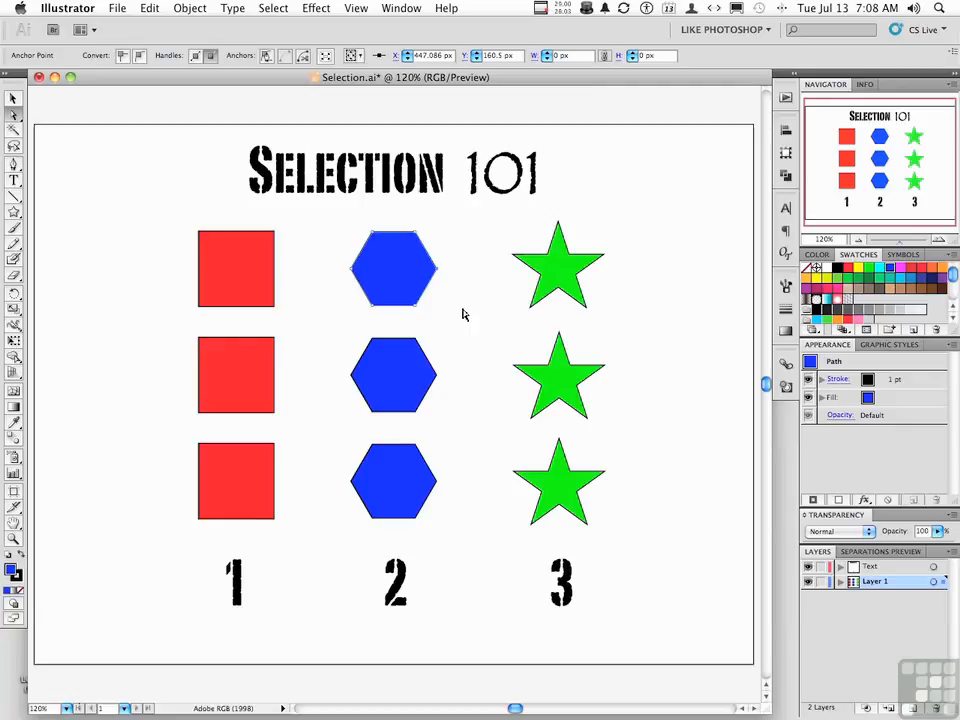
Select the top green star with the Selection tool and switch to the Direct Selection tool
{"action": "left_click", "coordinate": [12, 98]}
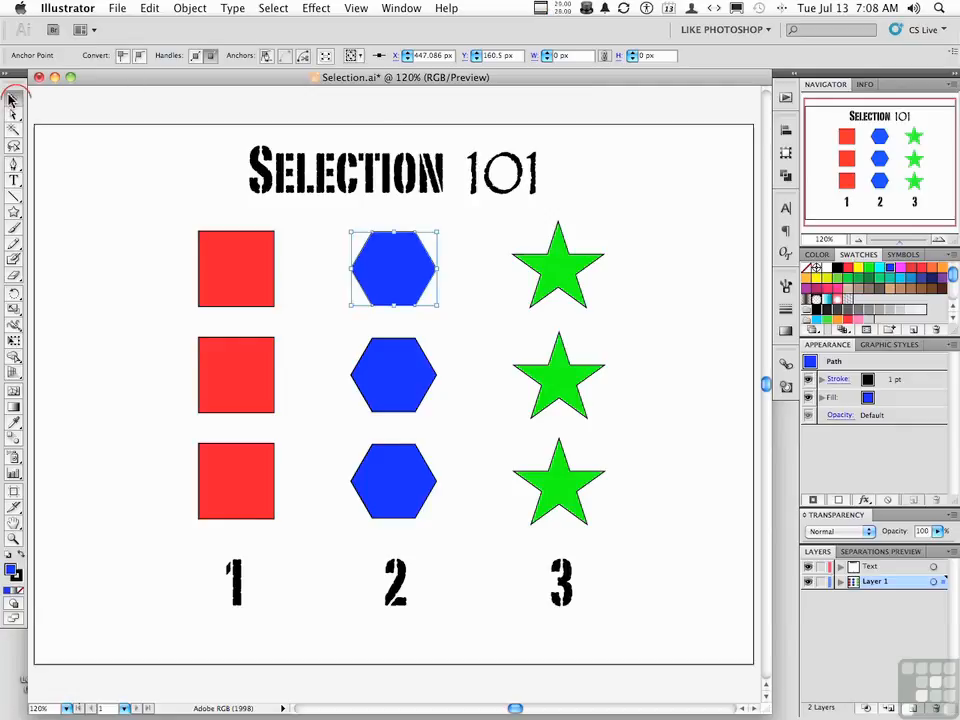
{"action": "left_click", "coordinate": [563, 271]}
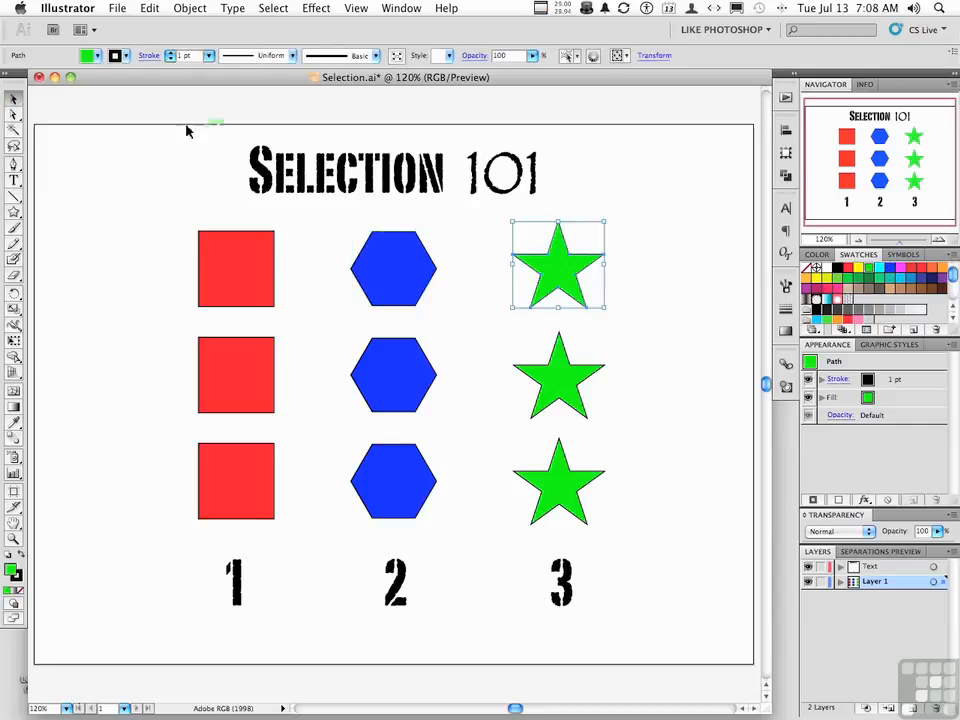
{"action": "left_click", "coordinate": [14, 116]}
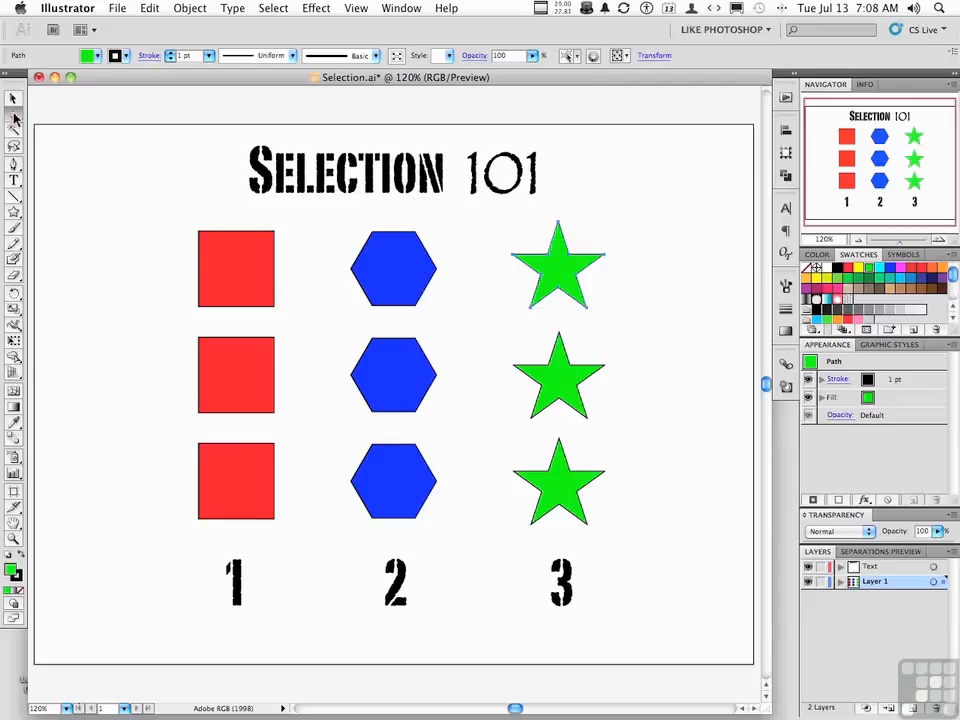
Try pulling the top star's right point outward by temporarily accessing Direct Selection from the Selection tool, and undo the reshaping
{"action": "left_click", "coordinate": [14, 99]}
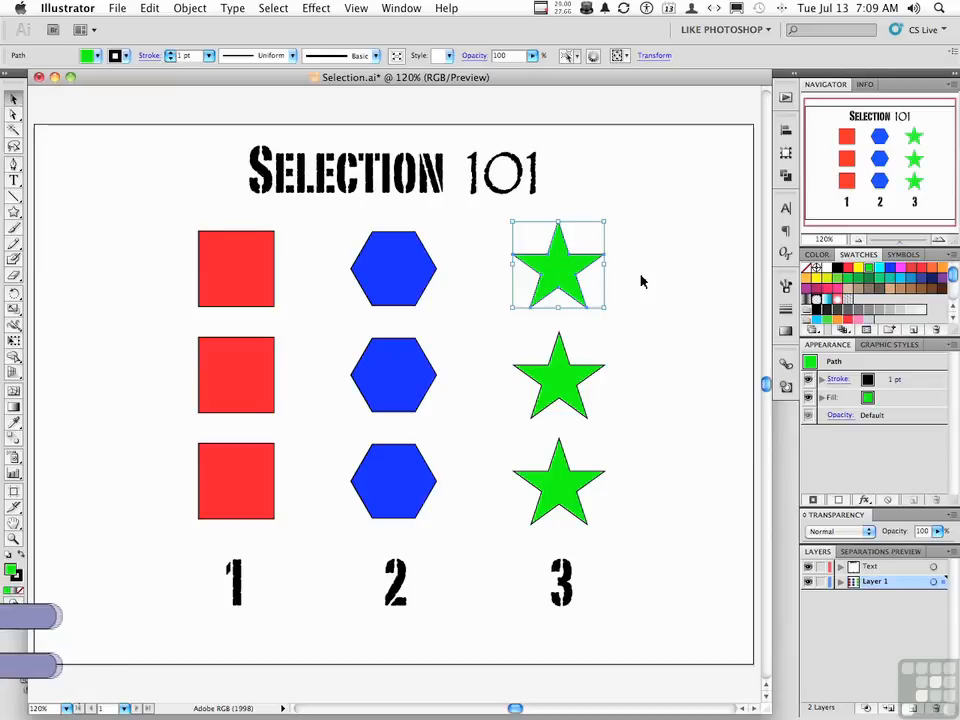
{"action": "key", "text": "super+shift+b"}
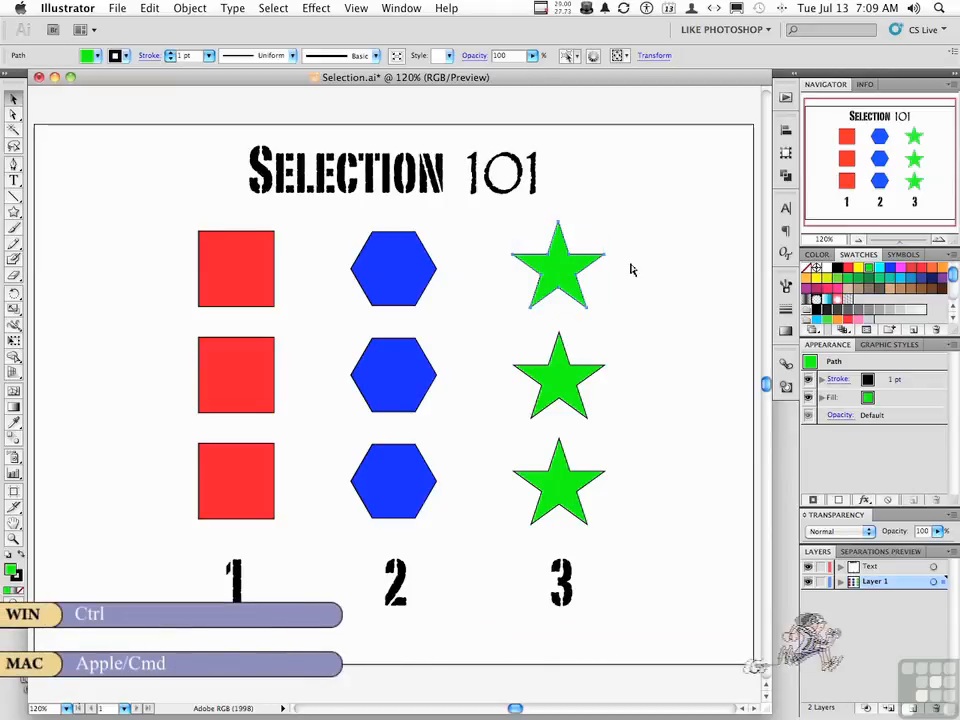
{"action": "left_click", "coordinate": [631, 270], "text": "super"}
{"action": "left_click_drag", "start_coordinate": [605, 255], "coordinate": [647, 268]}
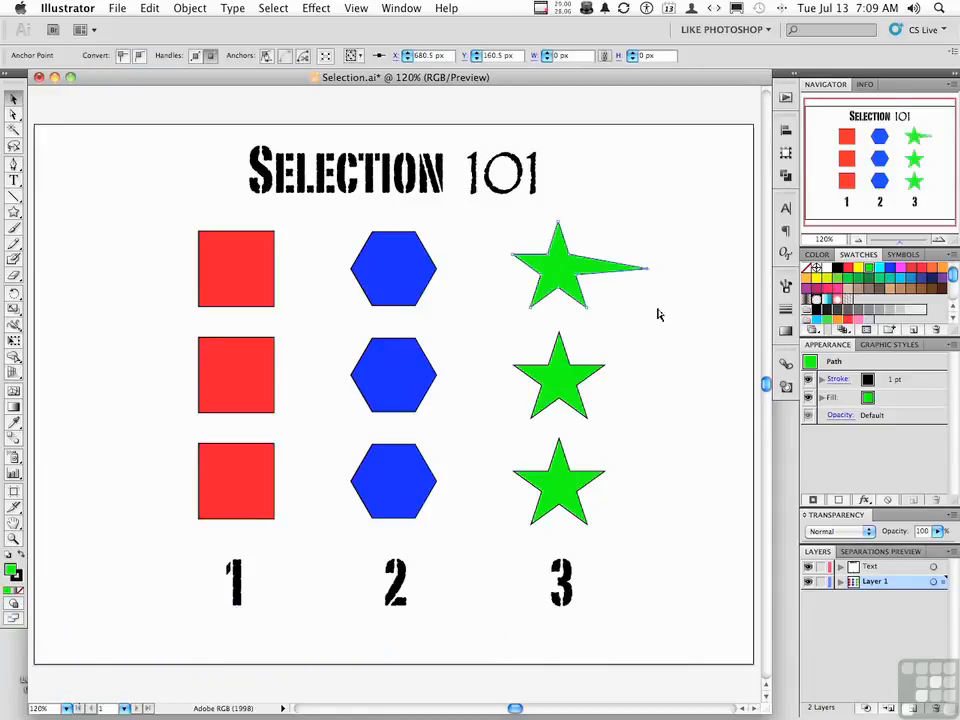
{"action": "key", "text": "super+shift+b"}
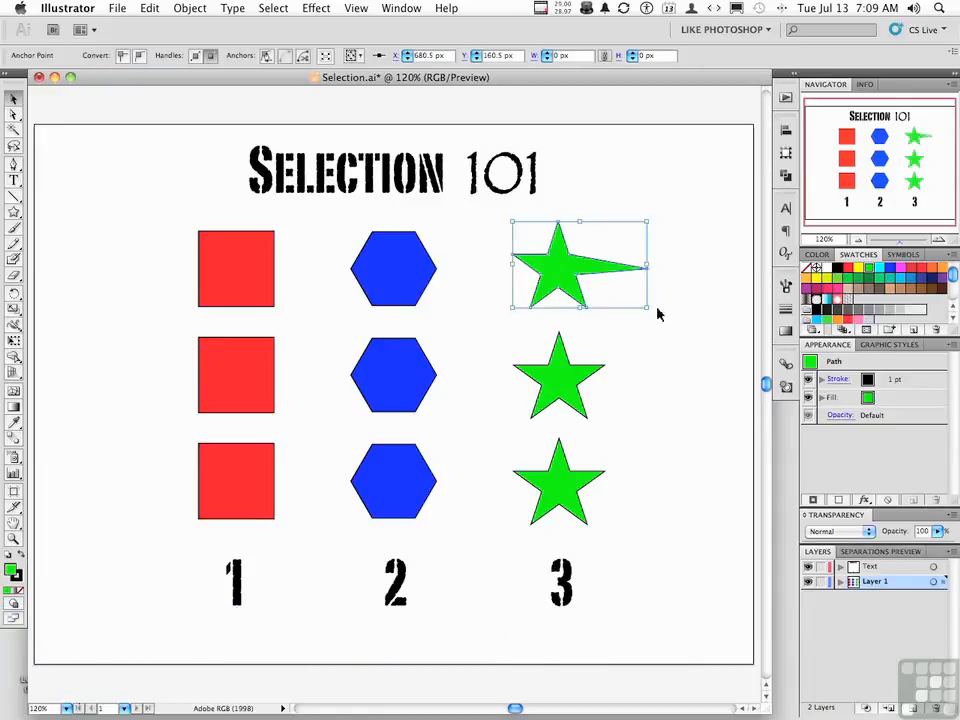
{"action": "key", "text": "super+z"}
{"action": "key", "text": "super+z"}
Try stretching the top star's right point a little outward with the Direct Selection tool active, and undo the change
{"action": "left_click", "coordinate": [14, 115]}
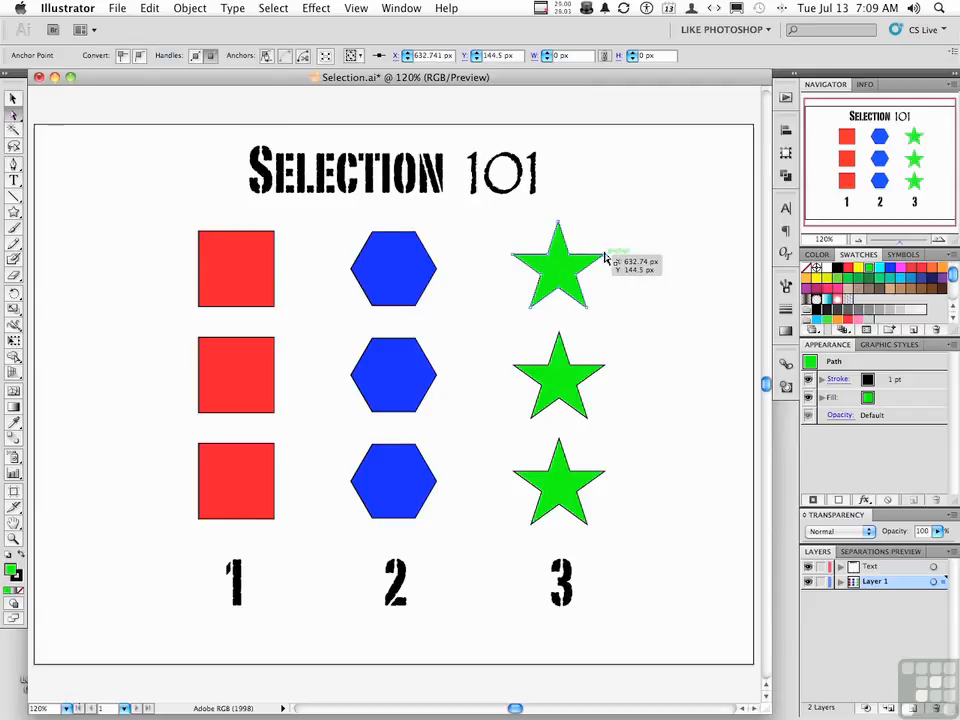
{"action": "left_click_drag", "start_coordinate": [604, 257], "coordinate": [632, 272]}
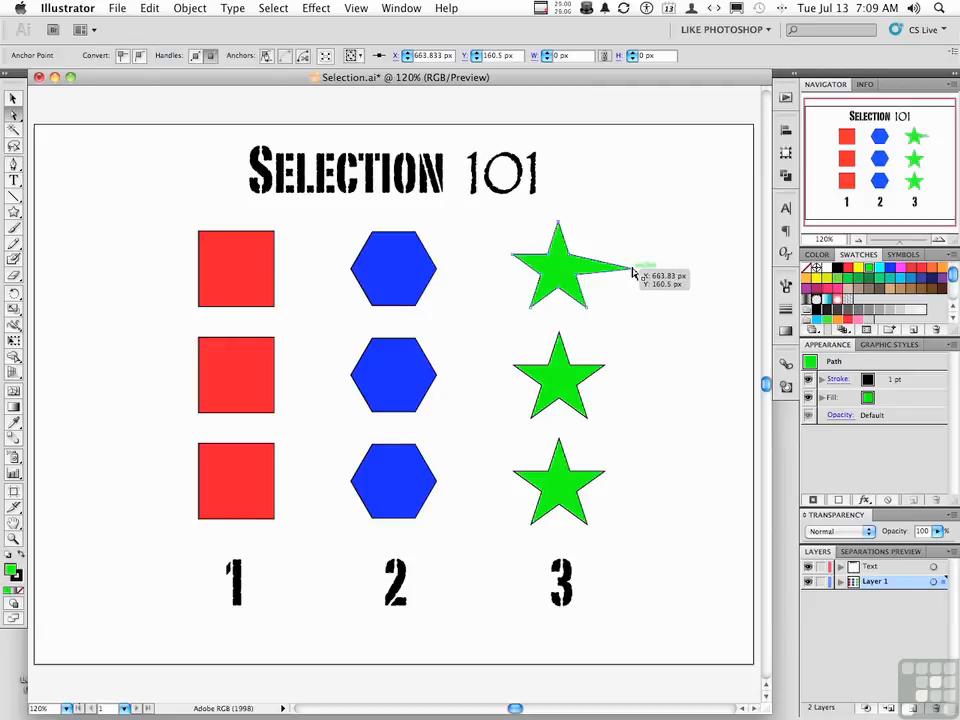
{"action": "key", "text": "super"}
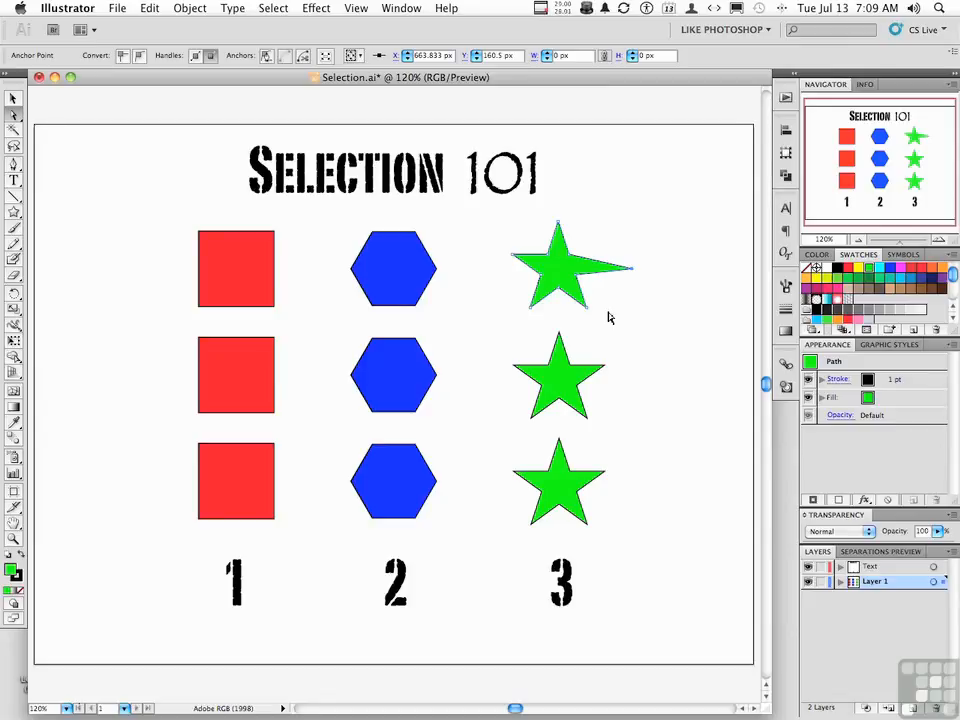
{"action": "key", "text": "super+z"}
{"action": "key", "text": "super+z"}
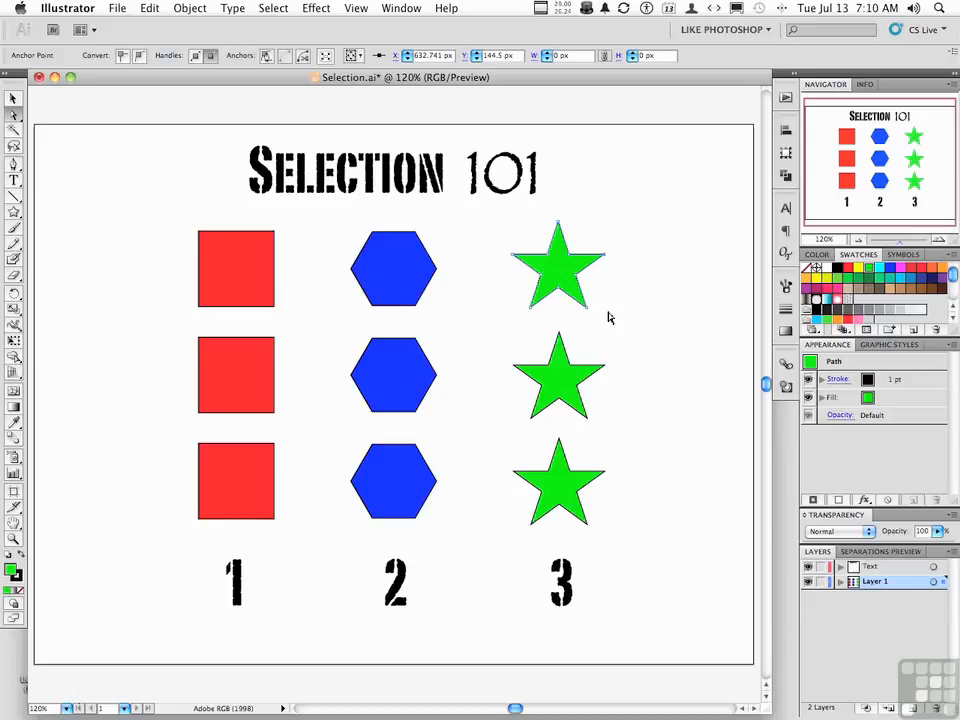
Marquee-select the three red squares with the Selection tool and clear the selection
{"action": "left_click", "coordinate": [14, 98]}
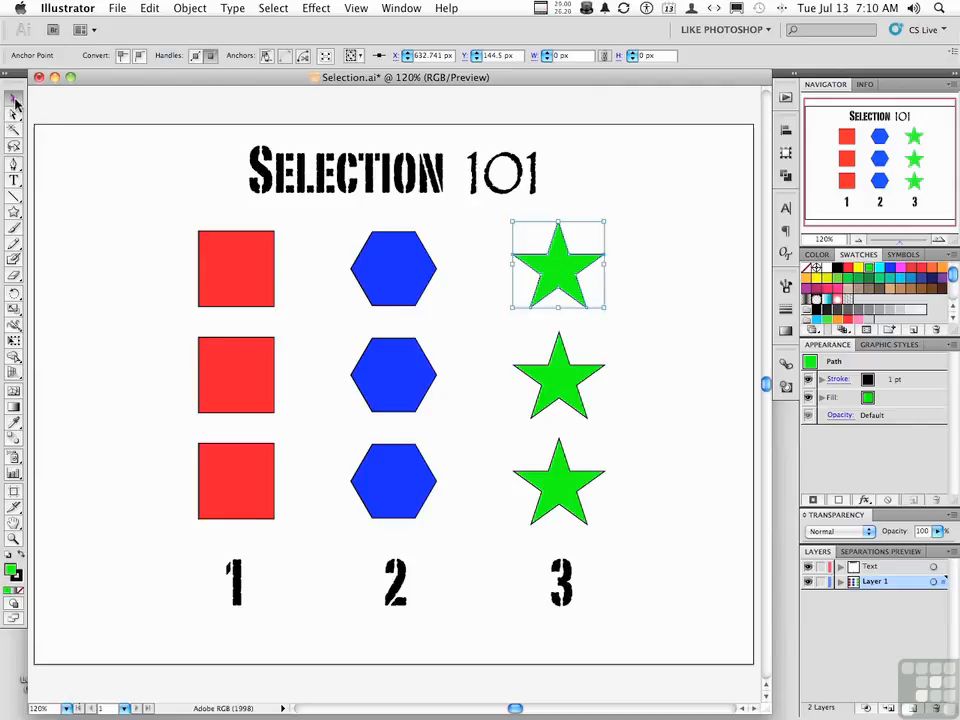
{"action": "left_click_drag", "start_coordinate": [158, 208], "coordinate": [298, 536]}
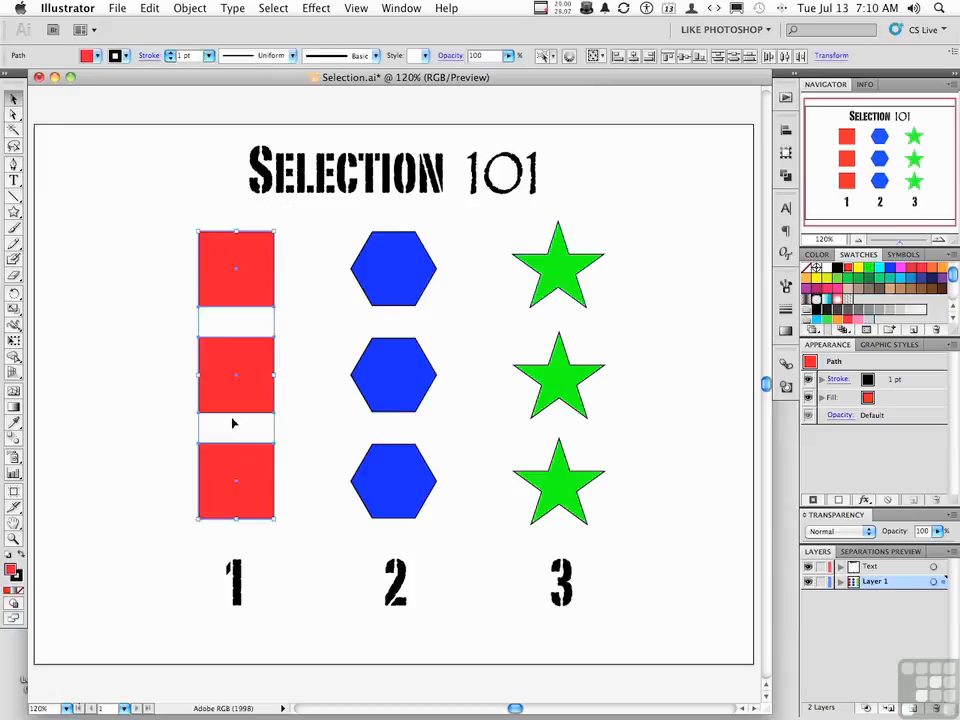
{"action": "left_click", "coordinate": [164, 384]}
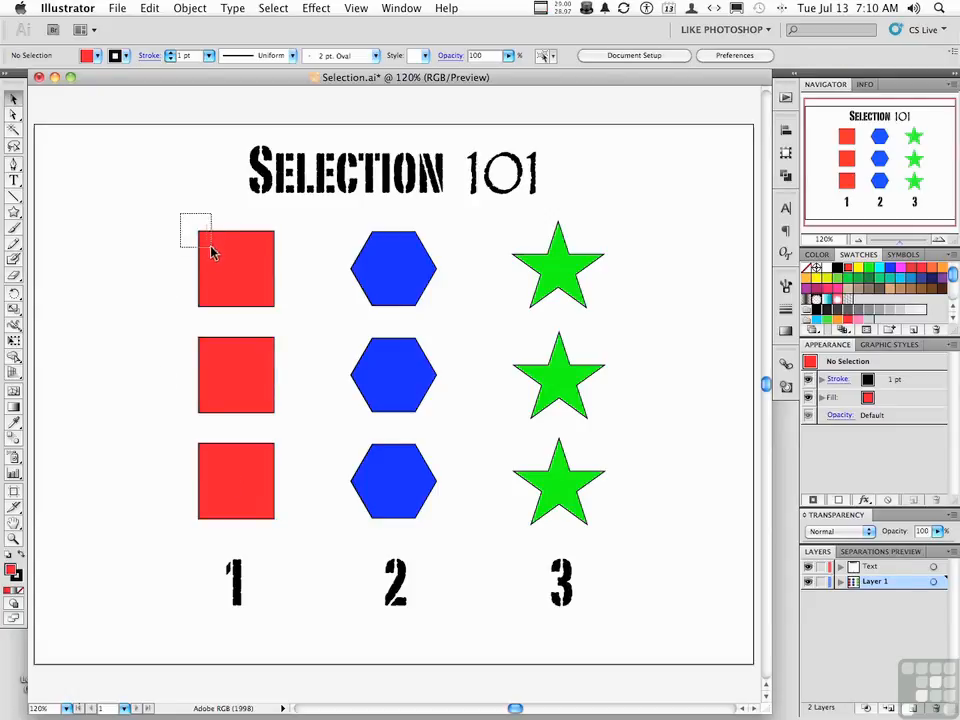
{"action": "left_click_drag", "start_coordinate": [210, 250], "coordinate": [210, 250]}
Group the three red squares, test the group by moving it up and to the left, and undo the move
{"action": "left_click_drag", "start_coordinate": [146, 209], "coordinate": [213, 496]}
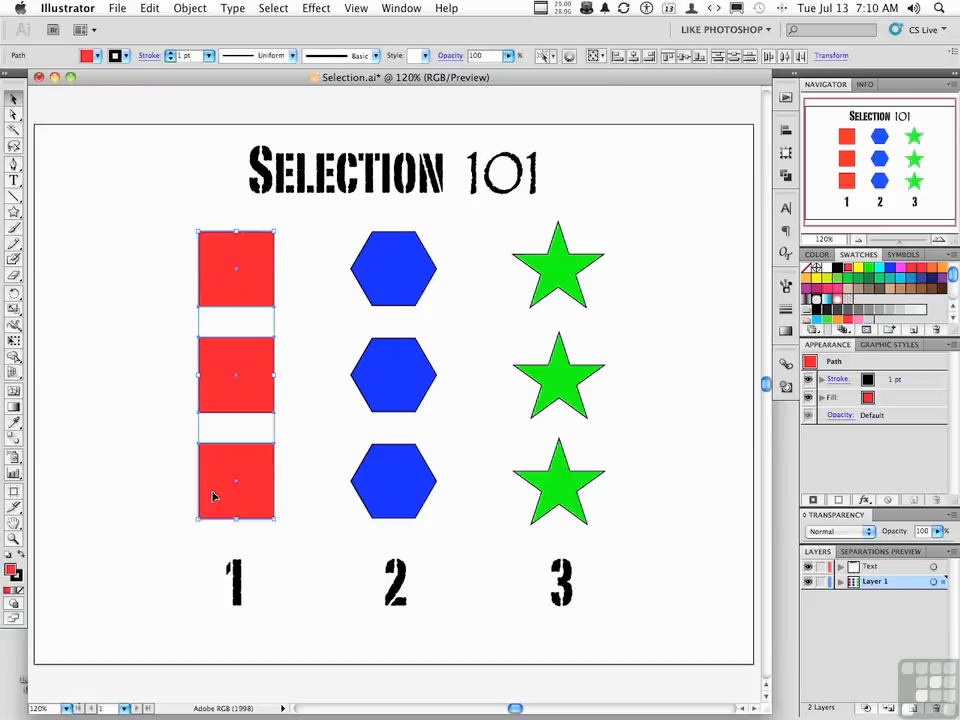
{"action": "left_click", "coordinate": [191, 8]}
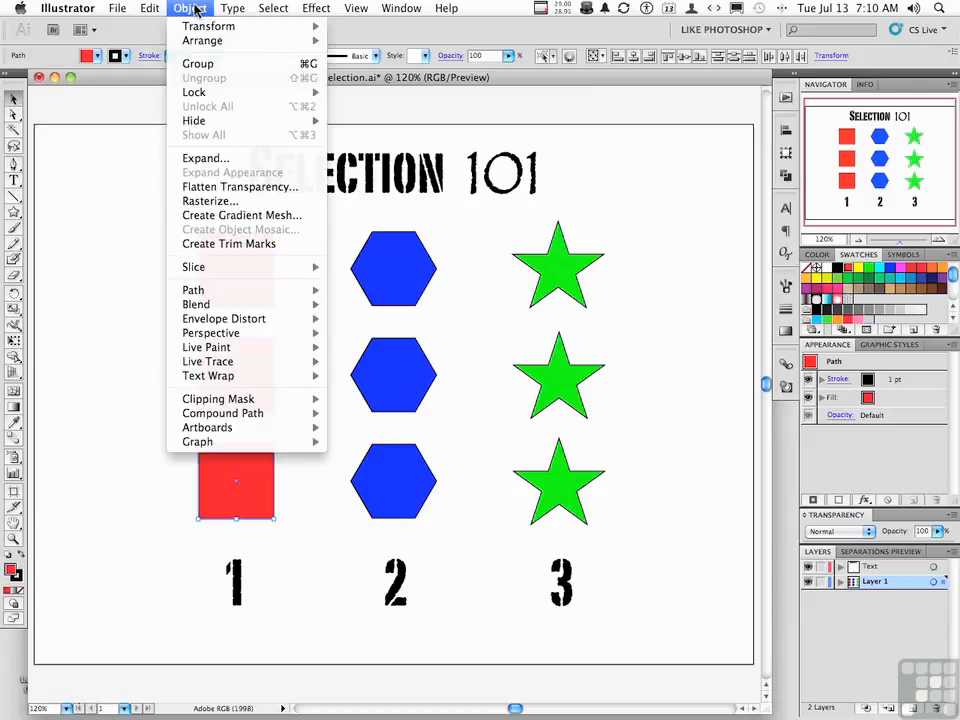
{"action": "left_click", "coordinate": [200, 63]}
{"action": "left_click", "coordinate": [120, 251]}
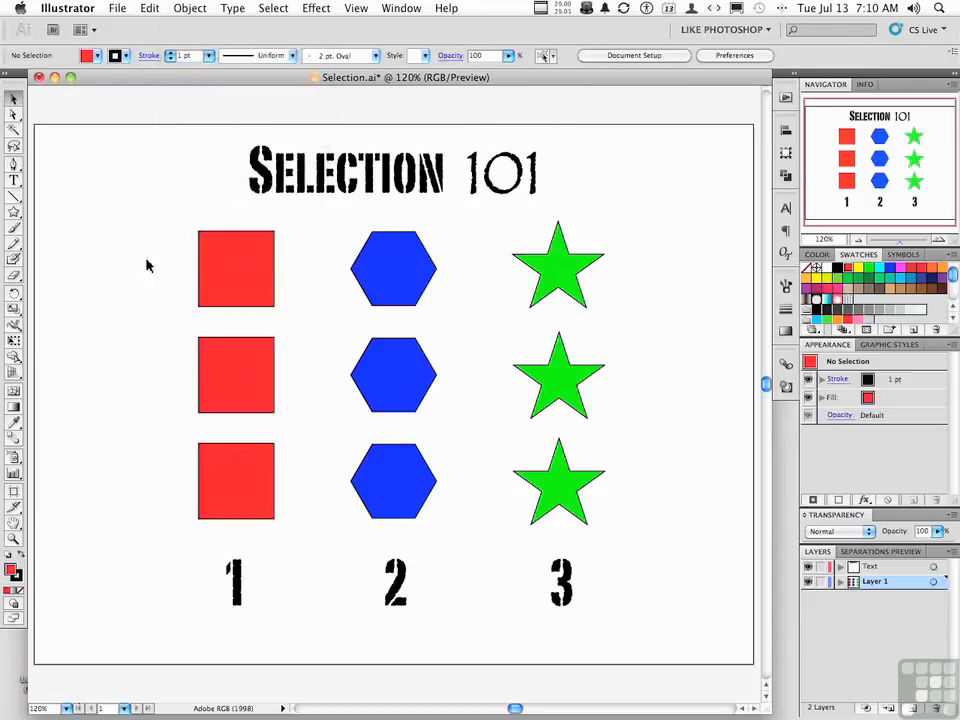
{"action": "left_click_drag", "start_coordinate": [244, 287], "coordinate": [181, 261]}
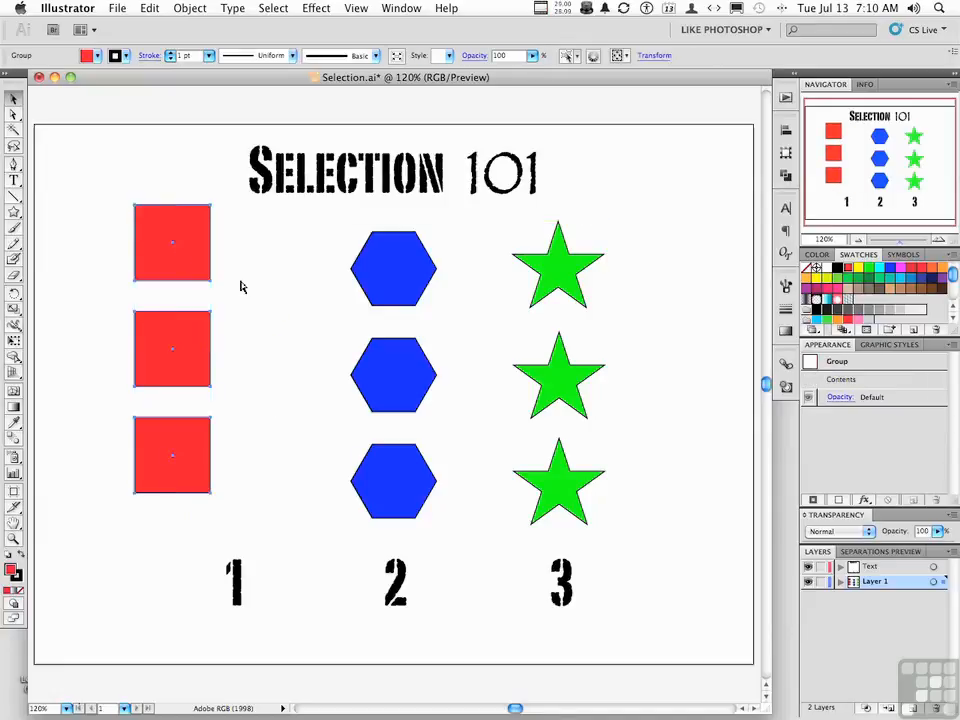
{"action": "key", "text": "super+z"}
Group the three blue hexagons and the three green stars as two separate groups, and deselect everything
{"action": "left_click_drag", "start_coordinate": [349, 230], "coordinate": [408, 495]}
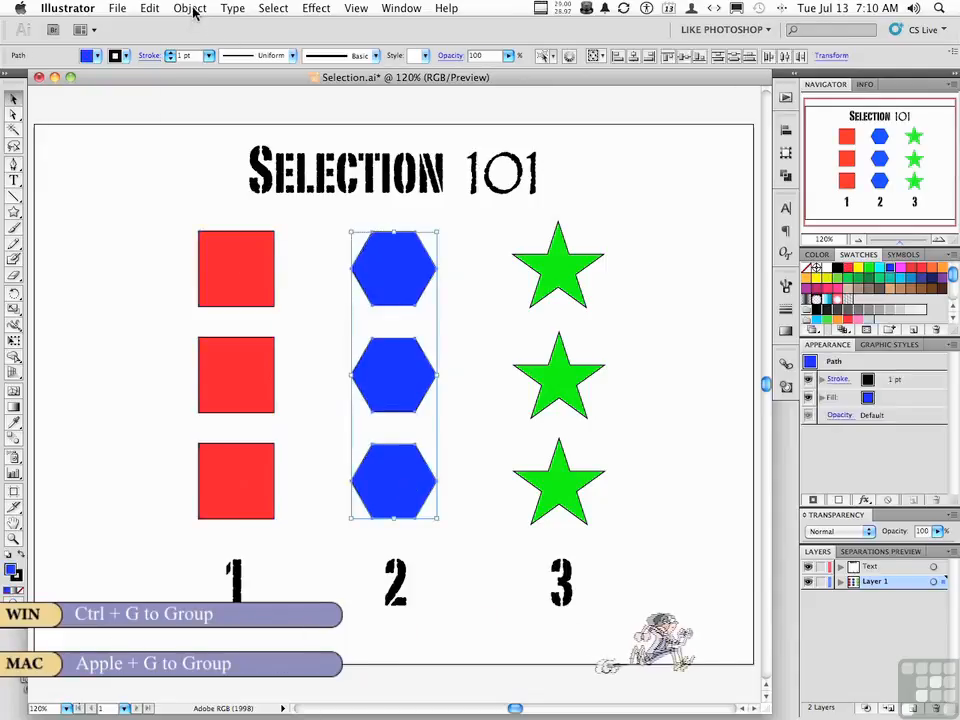
{"action": "left_click", "coordinate": [189, 8]}
{"action": "left_click", "coordinate": [195, 63]}
{"action": "left_click_drag", "start_coordinate": [619, 240], "coordinate": [568, 484]}
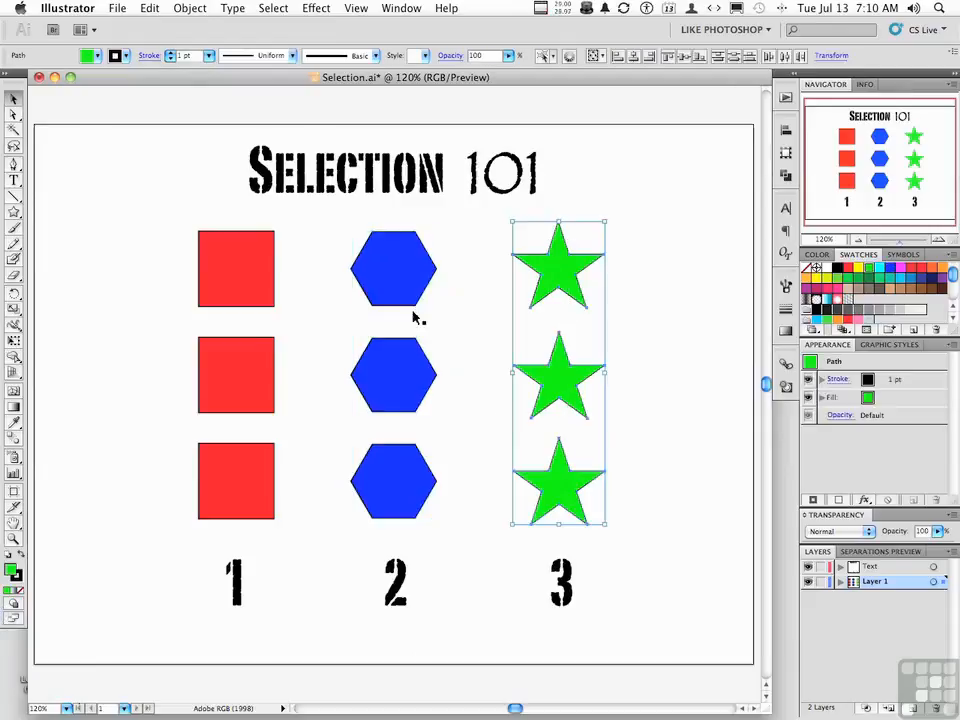
{"action": "left_click", "coordinate": [186, 8]}
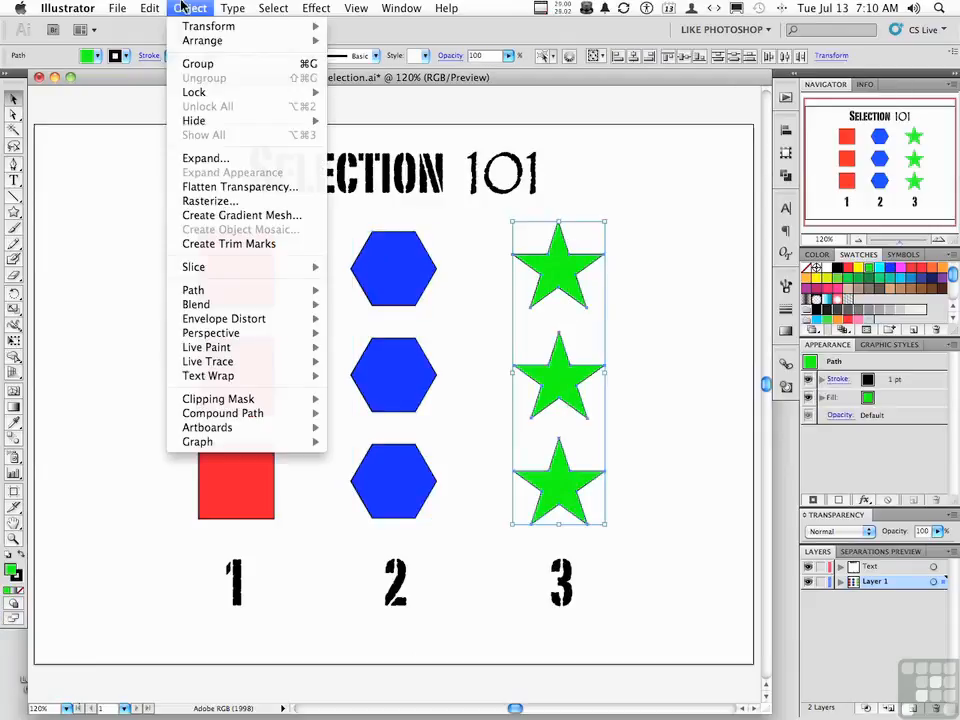
{"action": "left_click", "coordinate": [203, 64]}
{"action": "left_click", "coordinate": [73, 192]}
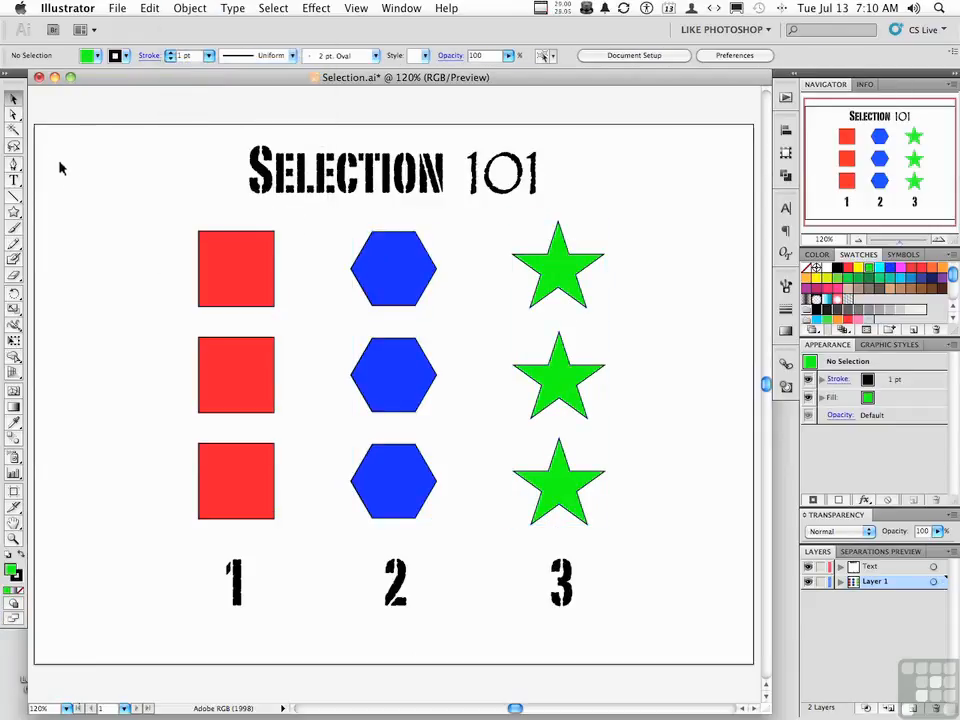
Try moving the red square group and the blue hexagon group as units, undoing each move, and deselect
{"action": "left_click", "coordinate": [257, 294]}
{"action": "left_click_drag", "start_coordinate": [257, 294], "coordinate": [212, 229]}
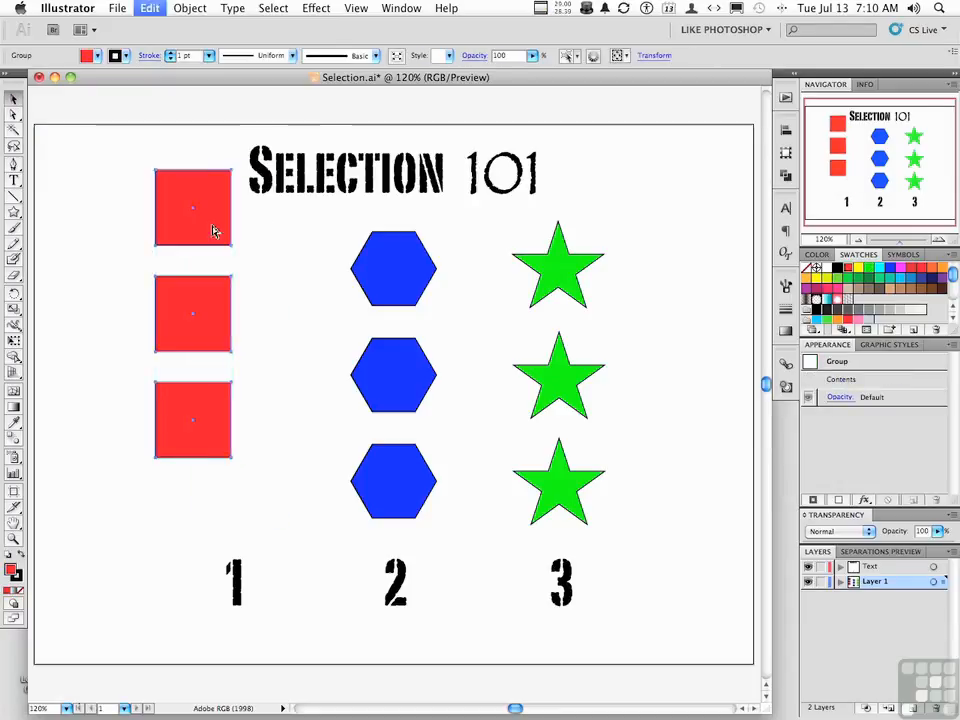
{"action": "key", "text": "cmd+z"}
{"action": "left_click_drag", "start_coordinate": [395, 264], "coordinate": [424, 258]}
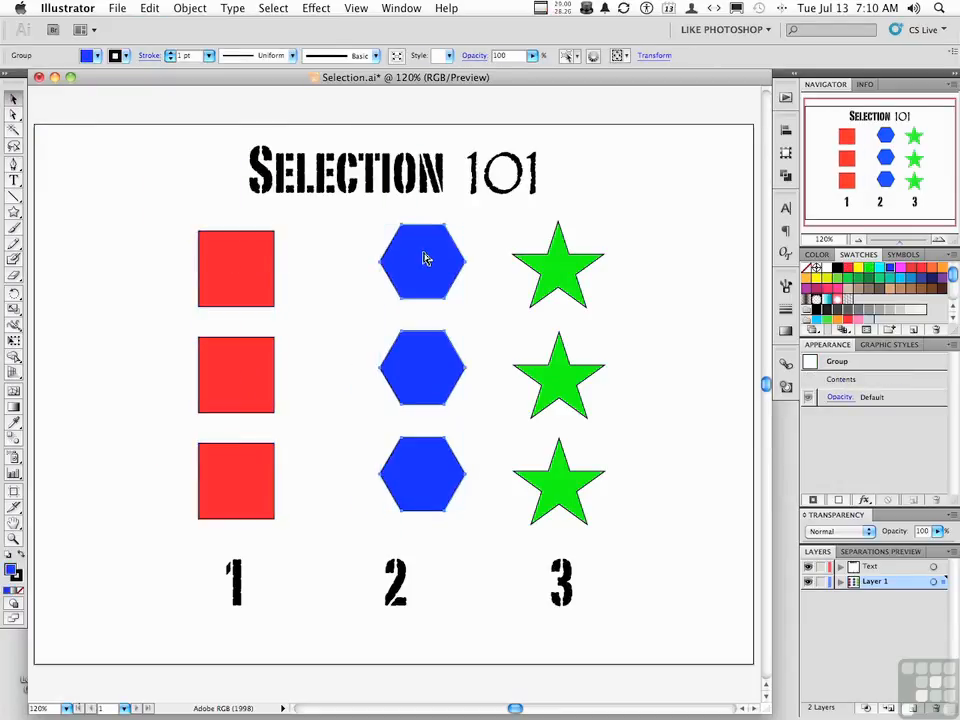
{"action": "key", "text": "cmd+z"}
{"action": "left_click", "coordinate": [58, 161]}
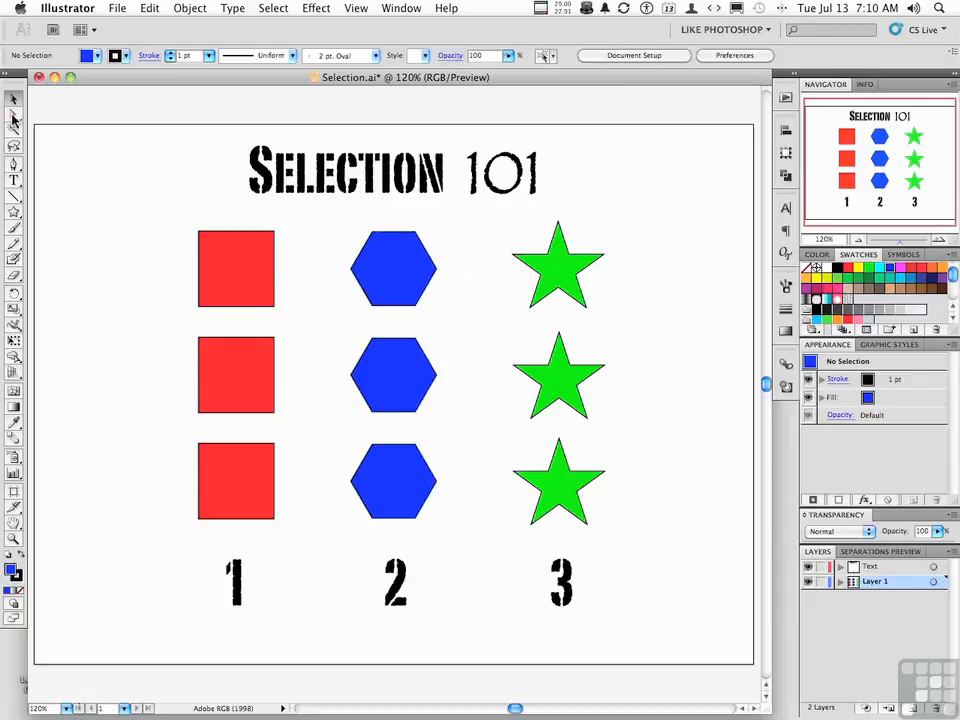
Try moving only the top red square with Direct Selection and its whole group with the Selection tool, undoing both moves
{"action": "left_click_drag", "start_coordinate": [13, 114], "coordinate": [56, 123]}
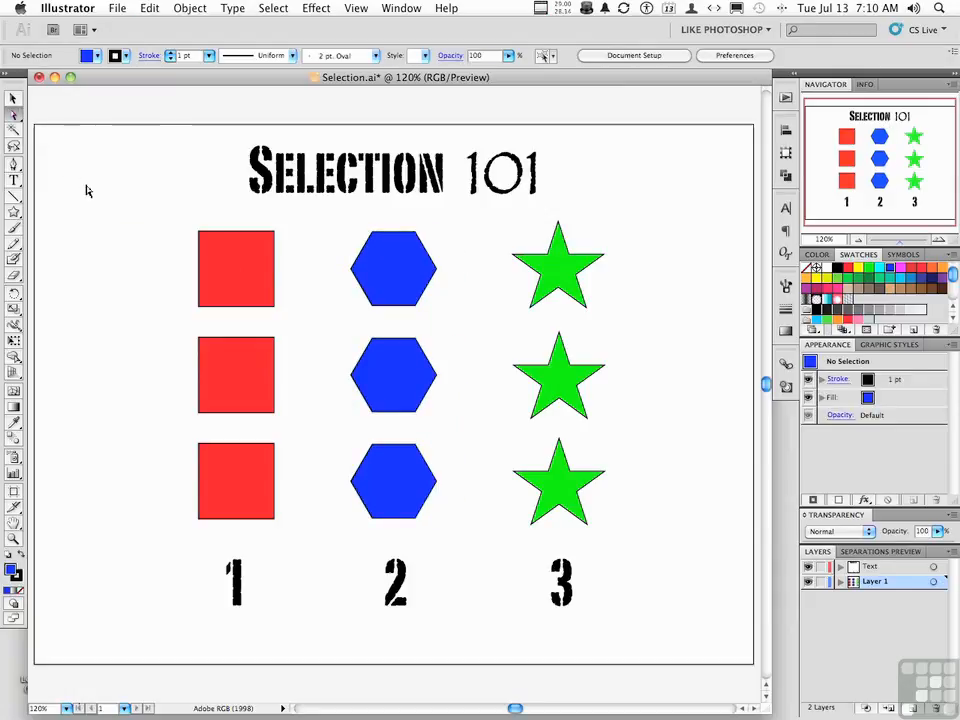
{"action": "left_click_drag", "start_coordinate": [222, 277], "coordinate": [190, 240]}
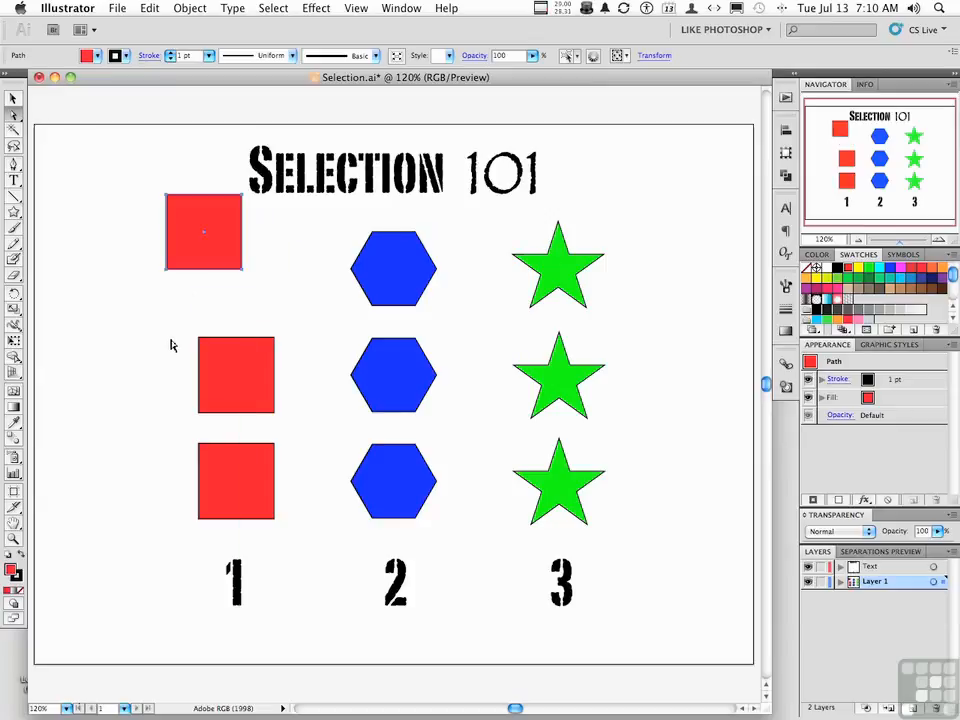
{"action": "left_click", "coordinate": [14, 100]}
{"action": "left_click", "coordinate": [120, 278]}
{"action": "left_click", "coordinate": [191, 246]}
{"action": "left_click_drag", "start_coordinate": [183, 244], "coordinate": [145, 244]}
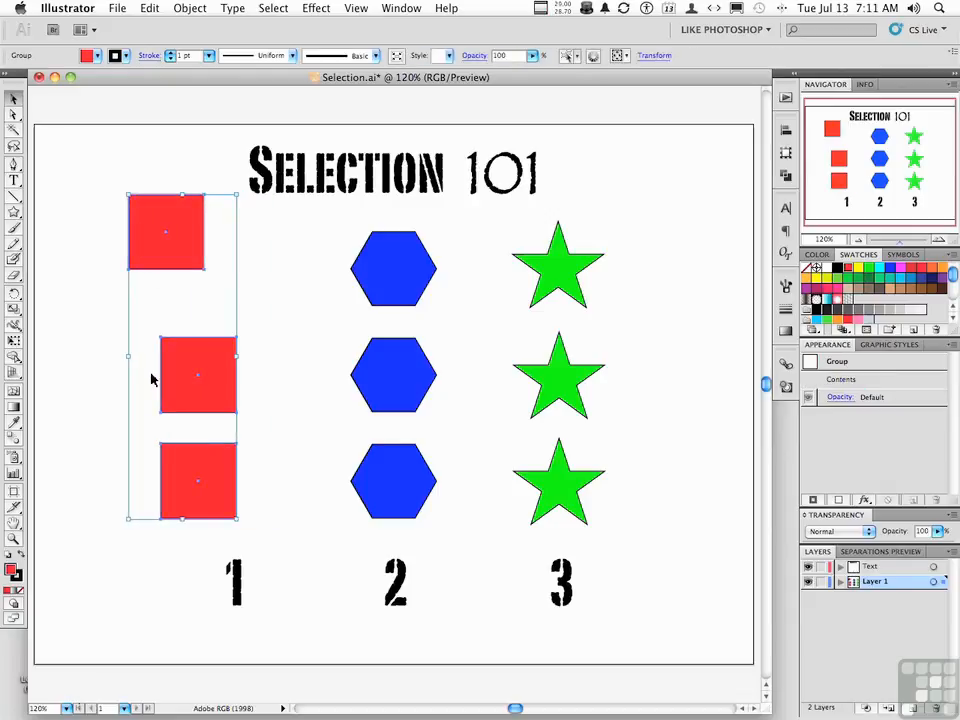
{"action": "key", "text": "super+z"}
{"action": "key", "text": "super+z"}
{"action": "key", "text": "super+z"}
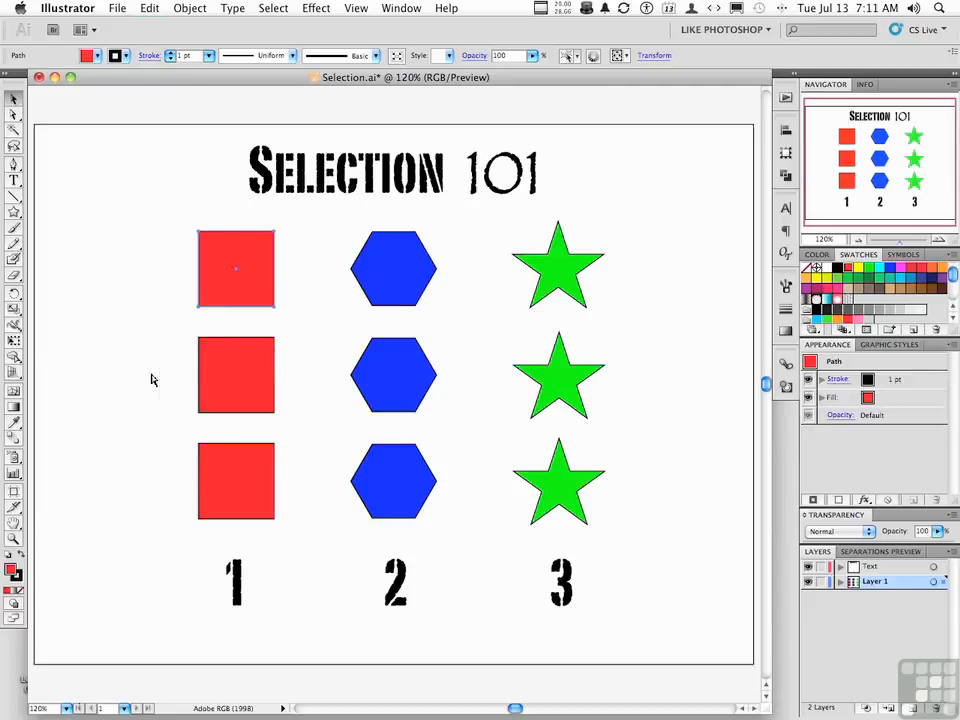
Deselect the top square, try moving the red square group slightly left with the Selection tool, and undo the move
{"action": "left_click", "coordinate": [92, 324]}
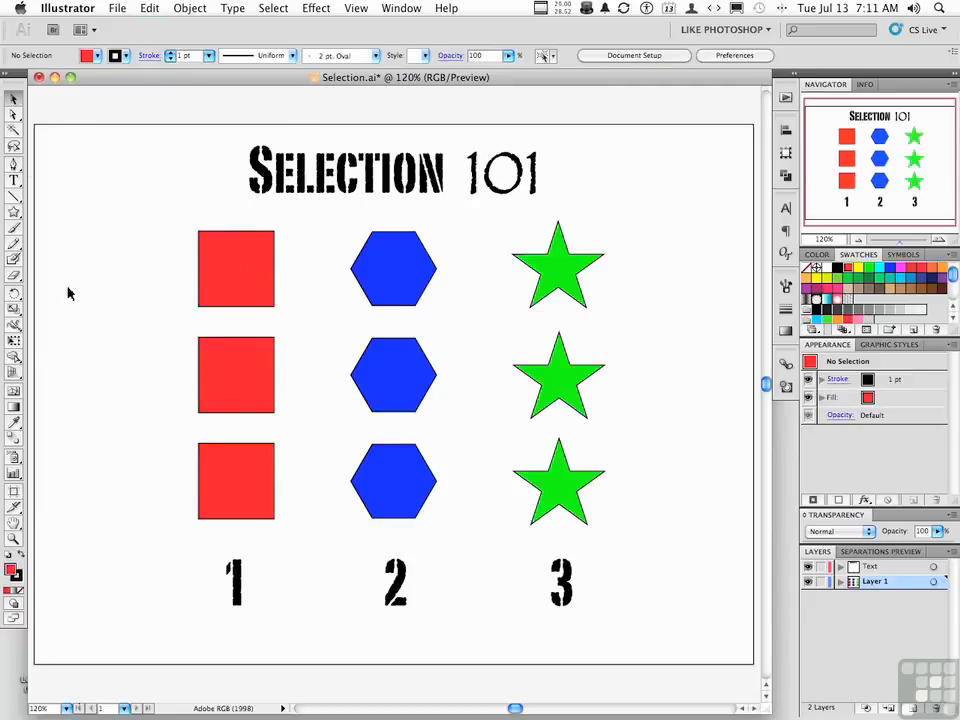
{"action": "left_click_drag", "start_coordinate": [214, 283], "coordinate": [179, 275]}
{"action": "key", "text": "super+z"}
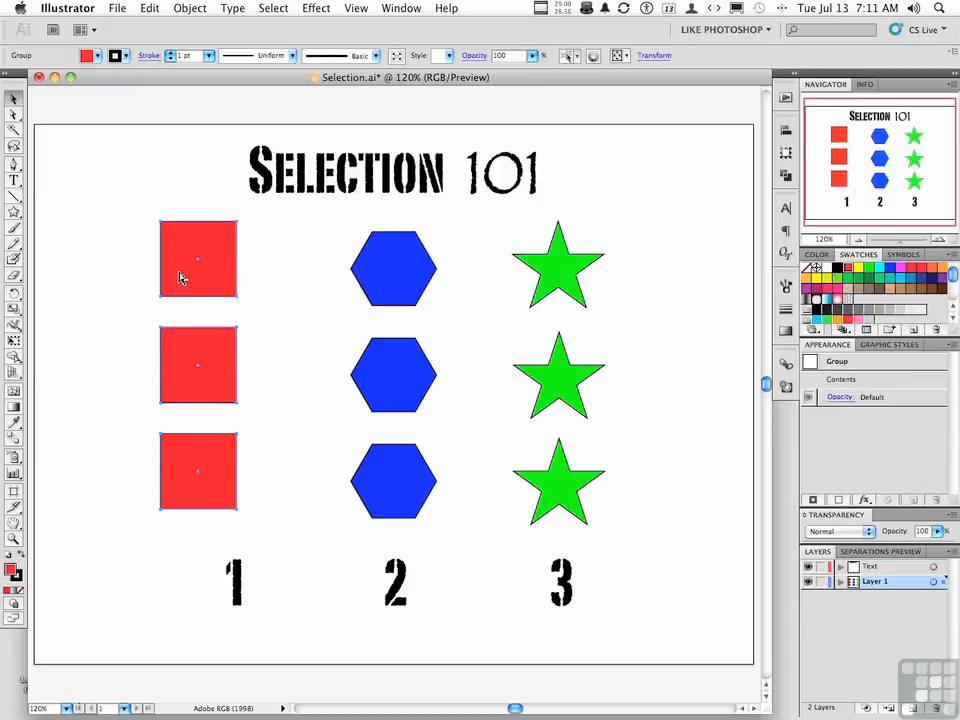
Enter isolation mode on the blue hexagon group and move its middle hexagon a short distance to the right
{"action": "left_click", "coordinate": [375, 279]}
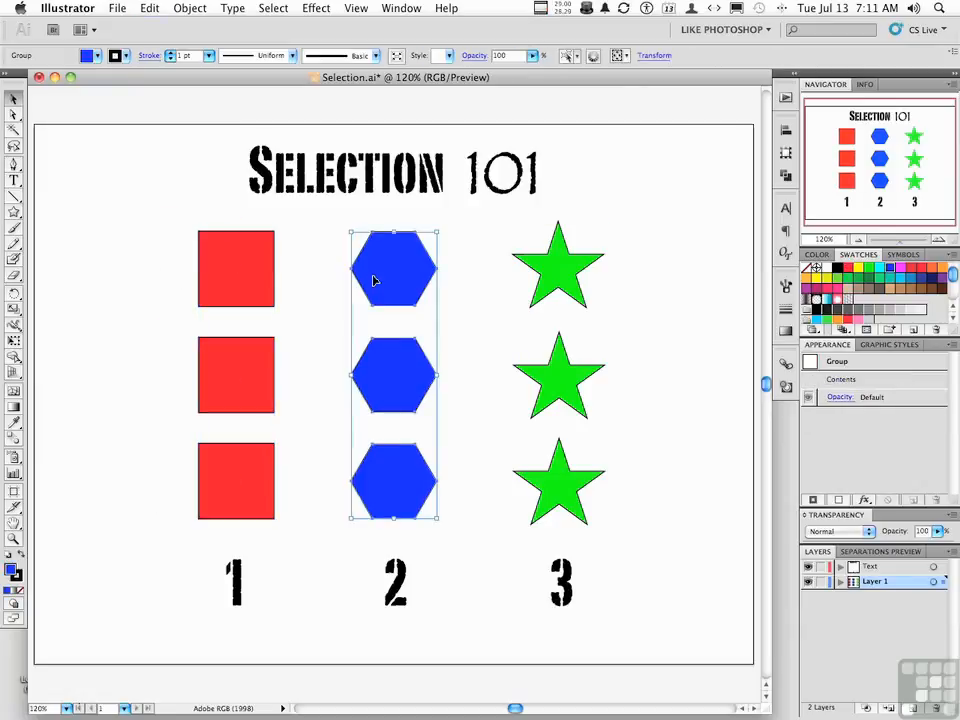
{"action": "double_click", "coordinate": [394, 382]}
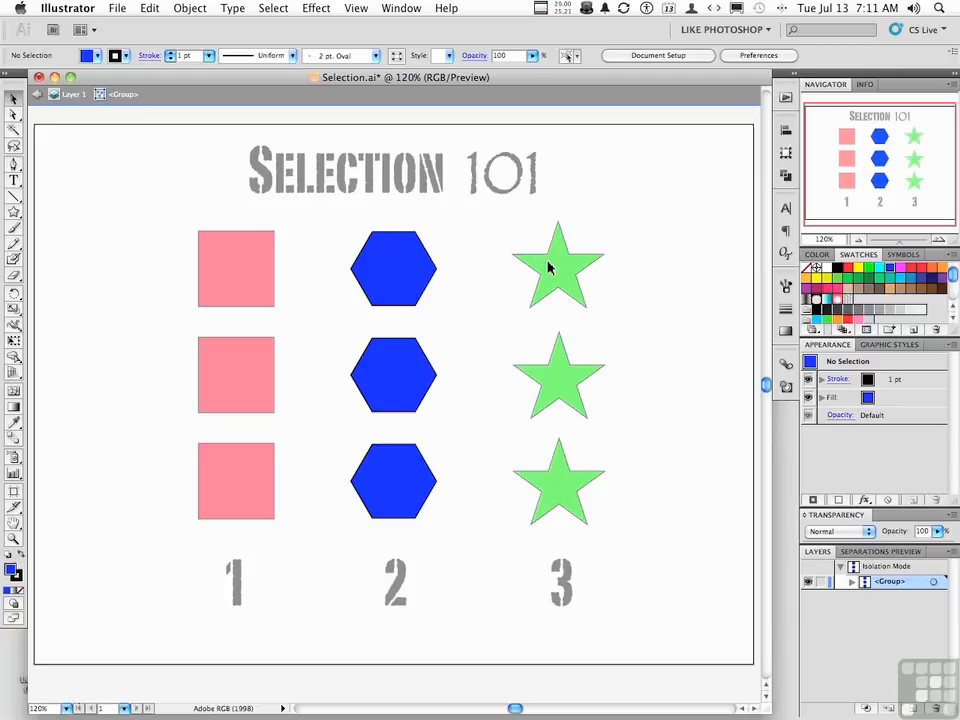
{"action": "left_click", "coordinate": [430, 379]}
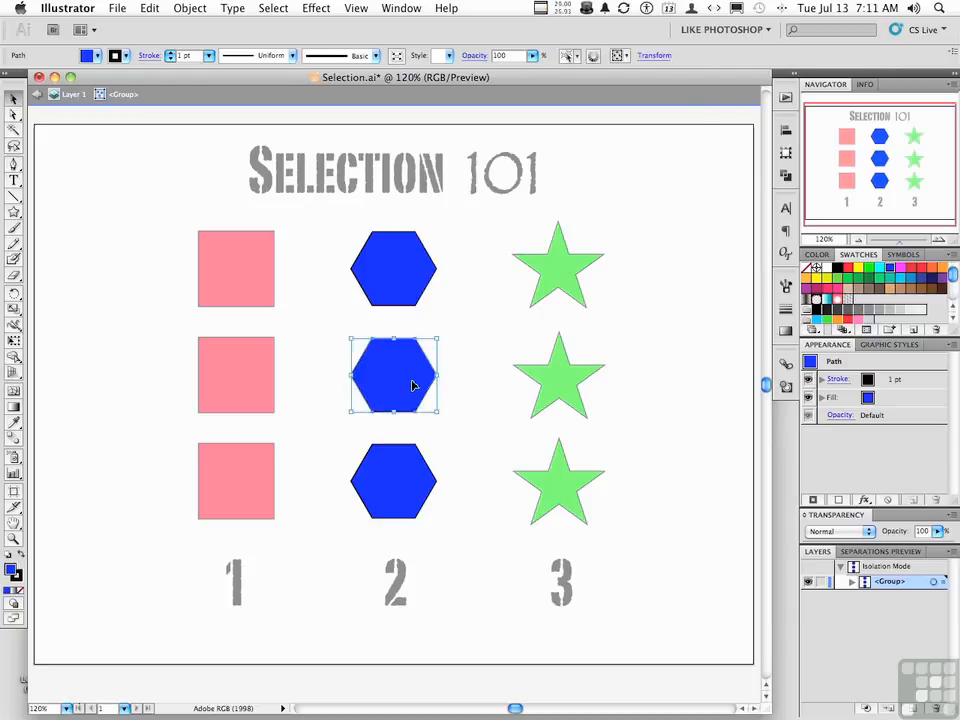
{"action": "left_click_drag", "start_coordinate": [413, 386], "coordinate": [439, 381]}
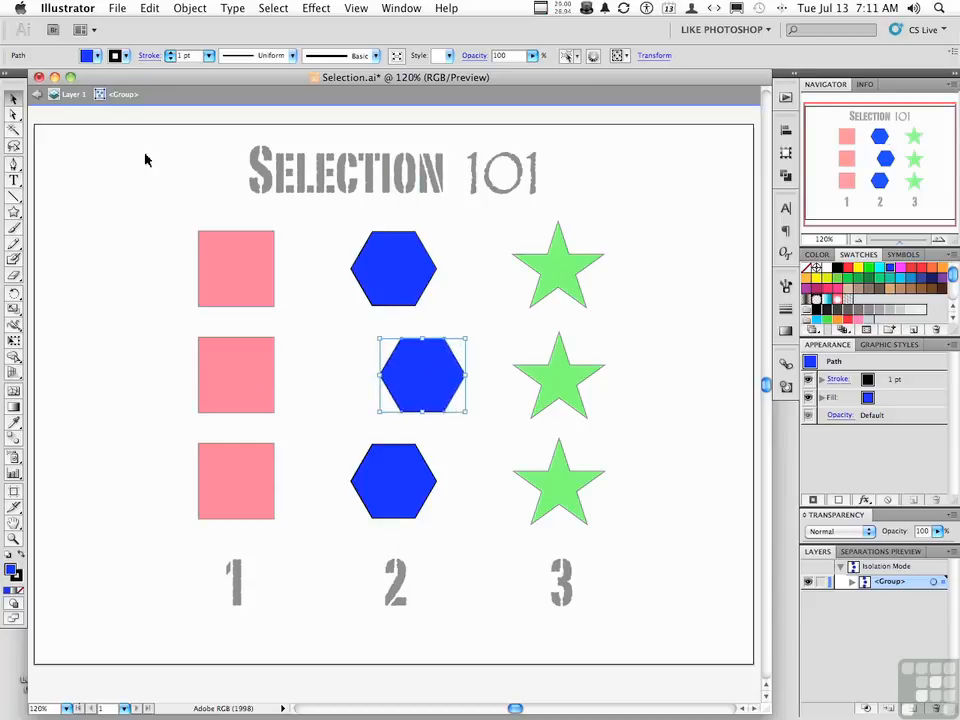
Step out of the hexagon group to the Layer 1 isolation level, select the hexagon and square groups in turn, and deselect
{"action": "left_click", "coordinate": [70, 100]}
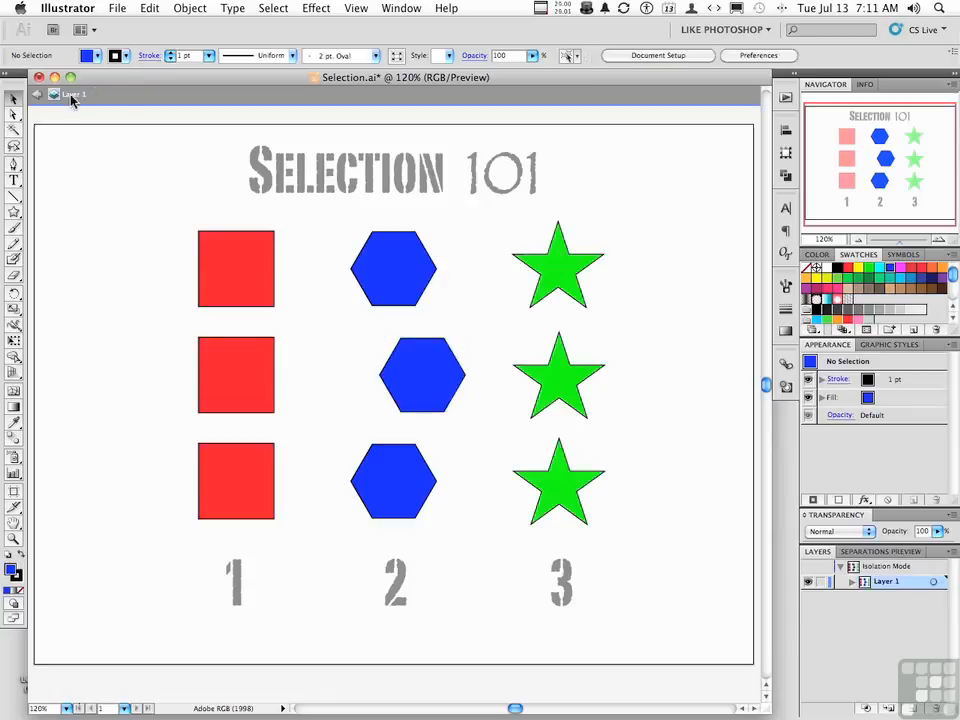
{"action": "left_click", "coordinate": [366, 290]}
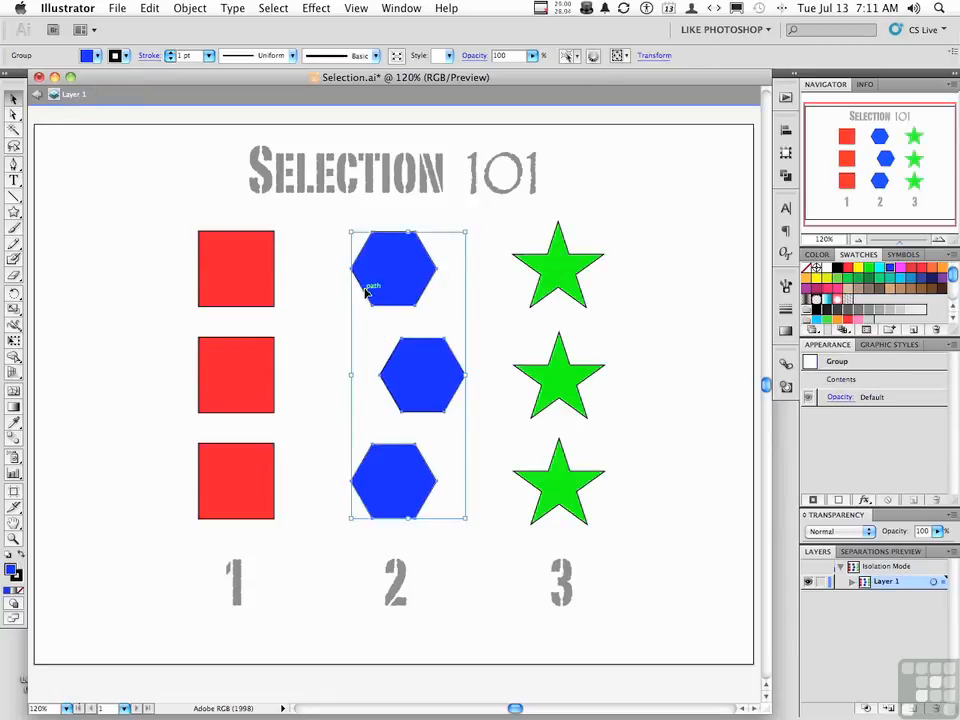
{"action": "left_click", "coordinate": [257, 285]}
{"action": "left_click", "coordinate": [153, 263]}
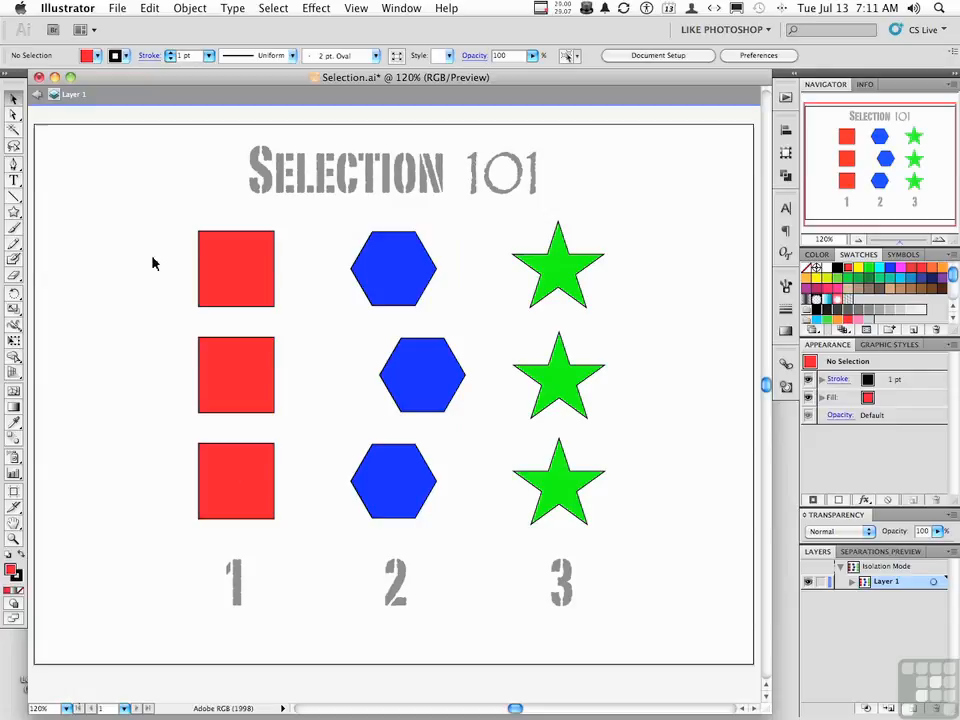
Enter isolation mode on the green star group with the Selection tool and return to the Layer 1 isolation level
{"action": "left_click", "coordinate": [14, 114]}
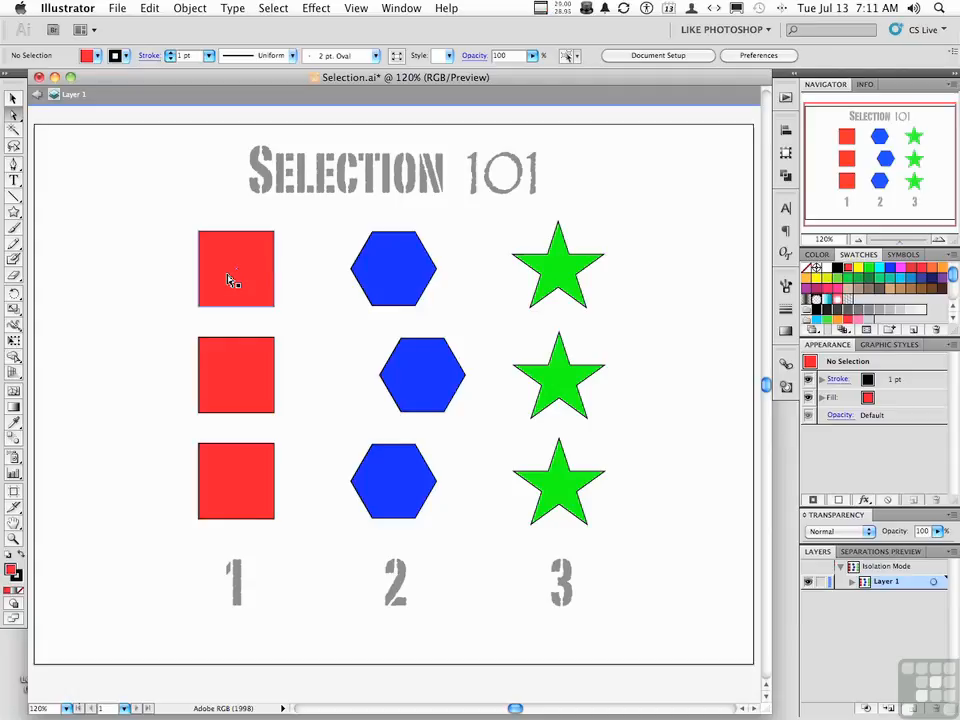
{"action": "left_click", "coordinate": [14, 97]}
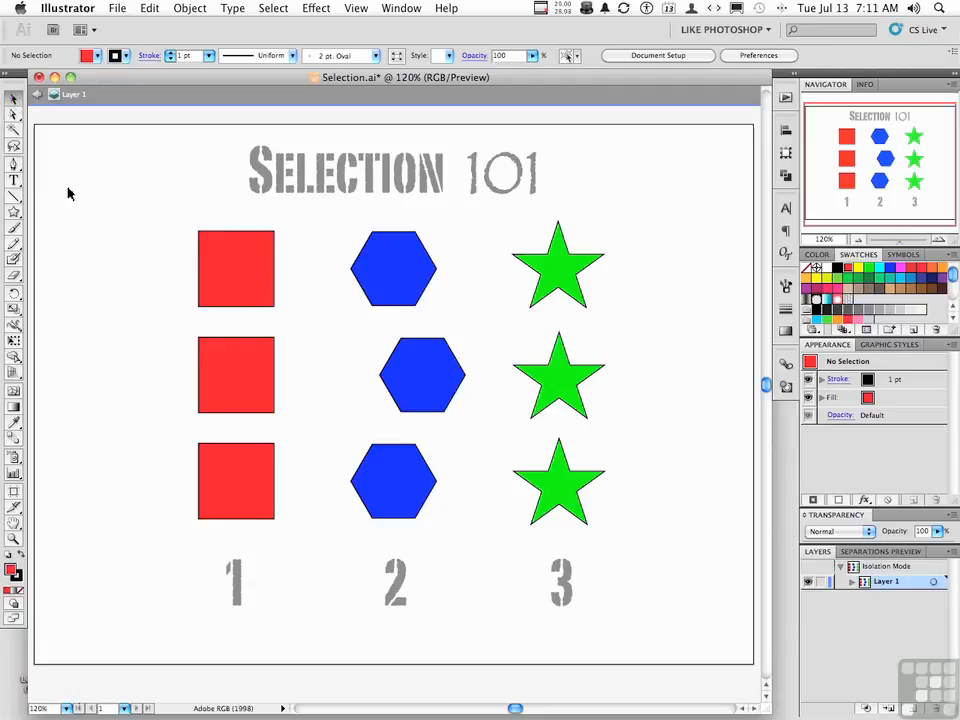
{"action": "left_click", "coordinate": [553, 267]}
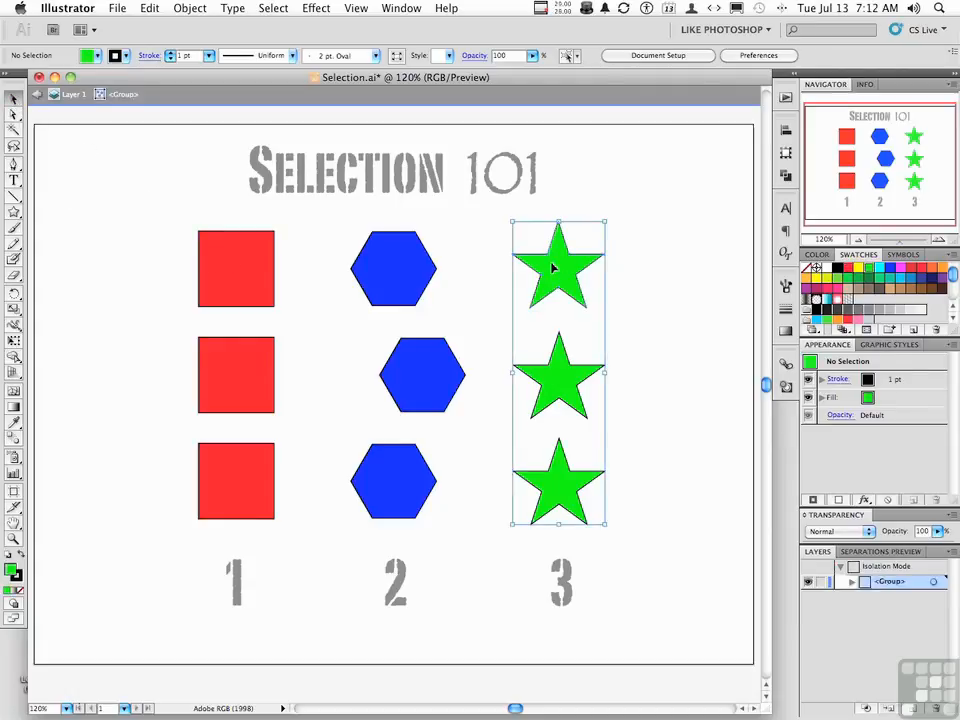
{"action": "double_click", "coordinate": [553, 267]}
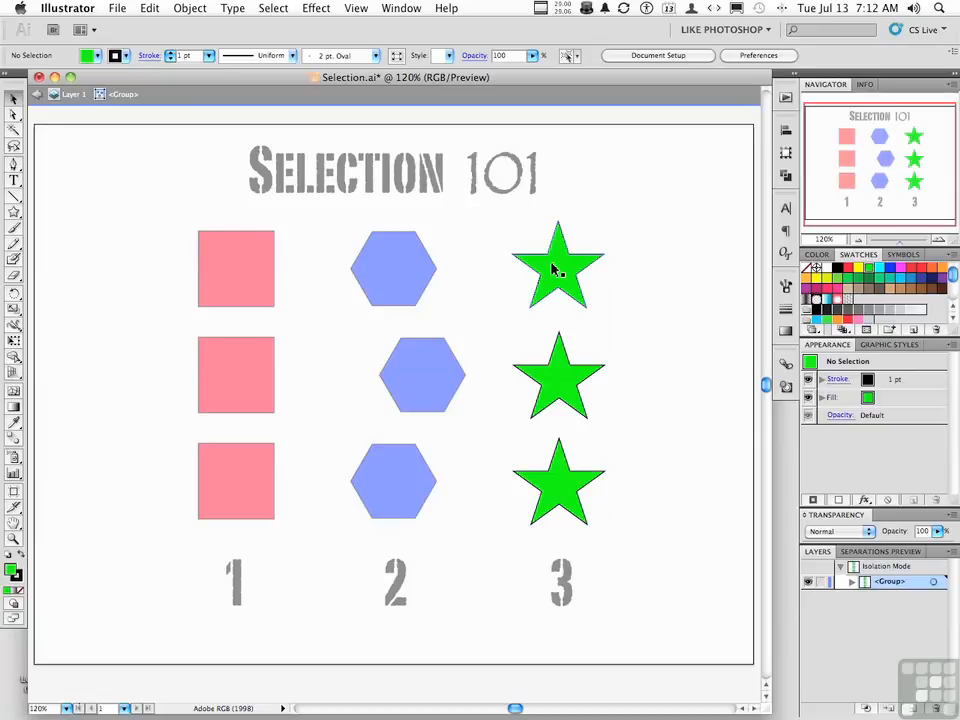
{"action": "left_click", "coordinate": [70, 95]}
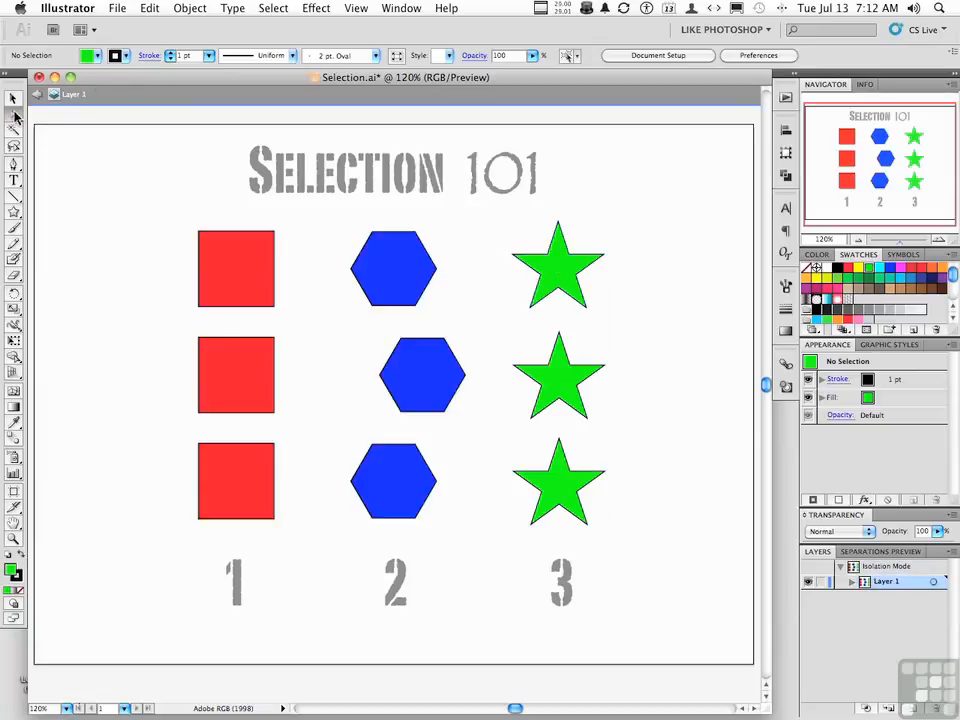
Try moving the top red square and its whole group to the left with the Group Selection tool, undoing both moves
{"action": "left_click", "coordinate": [14, 116]}
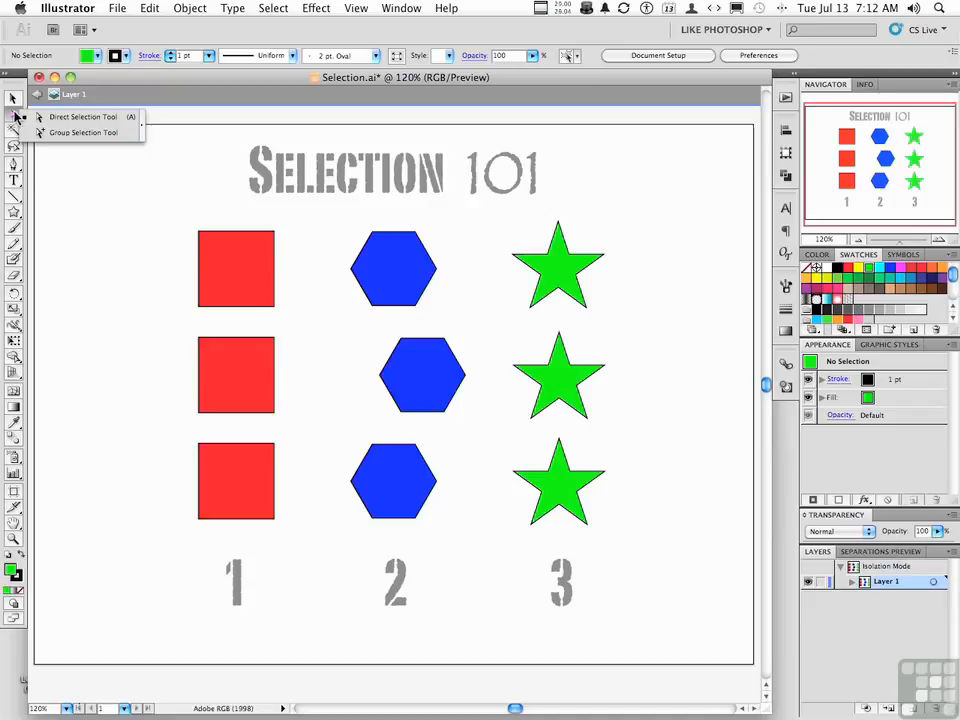
{"action": "left_click", "coordinate": [112, 134]}
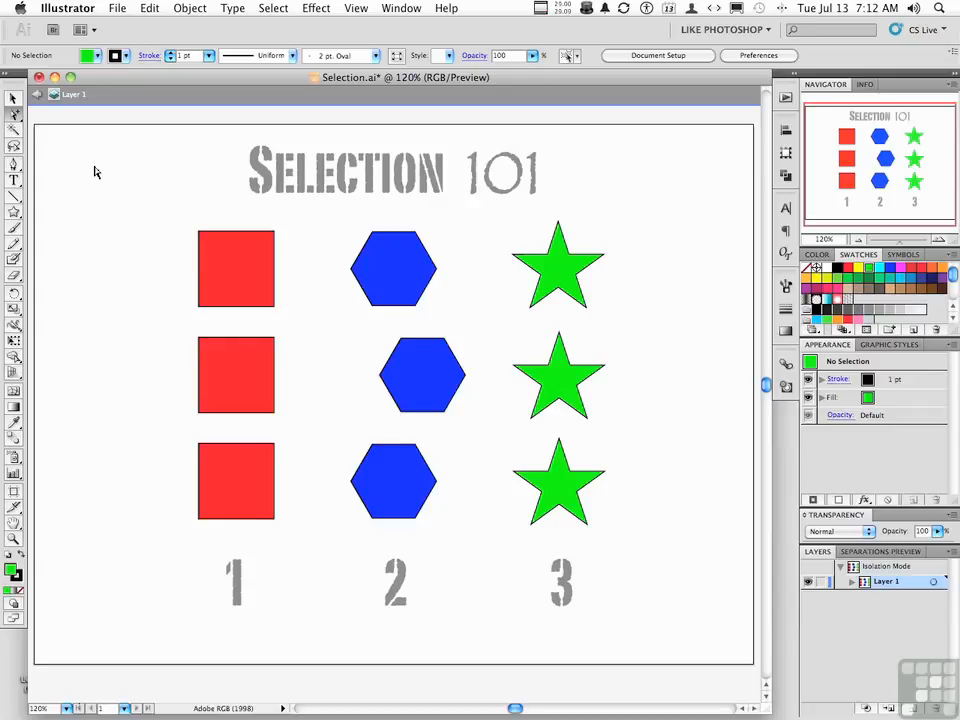
{"action": "left_click", "coordinate": [239, 286]}
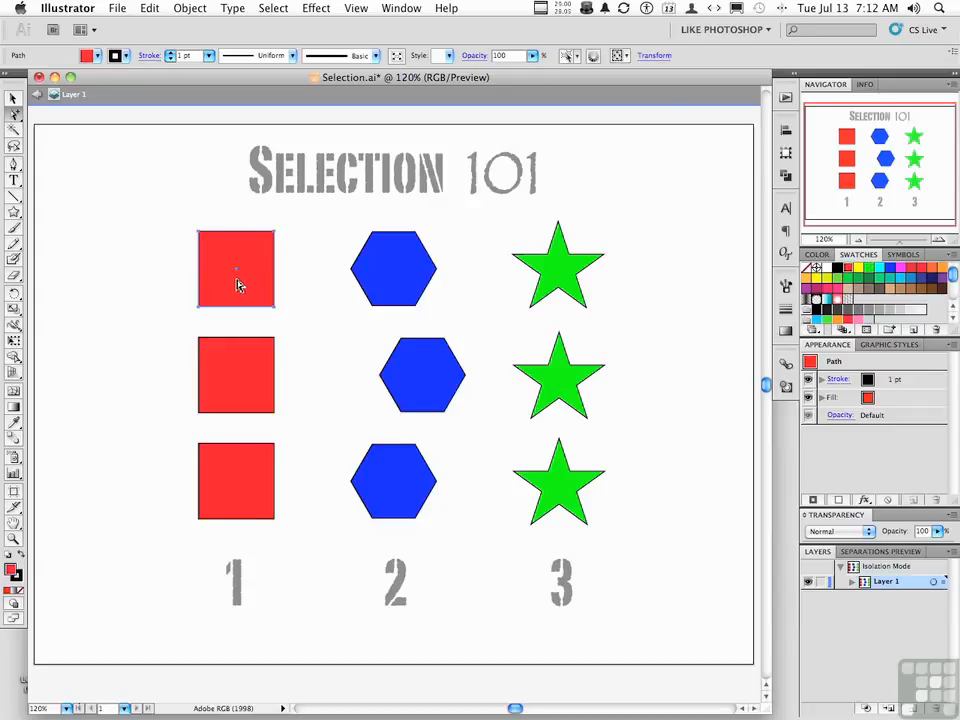
{"action": "left_click_drag", "start_coordinate": [239, 286], "coordinate": [198, 286]}
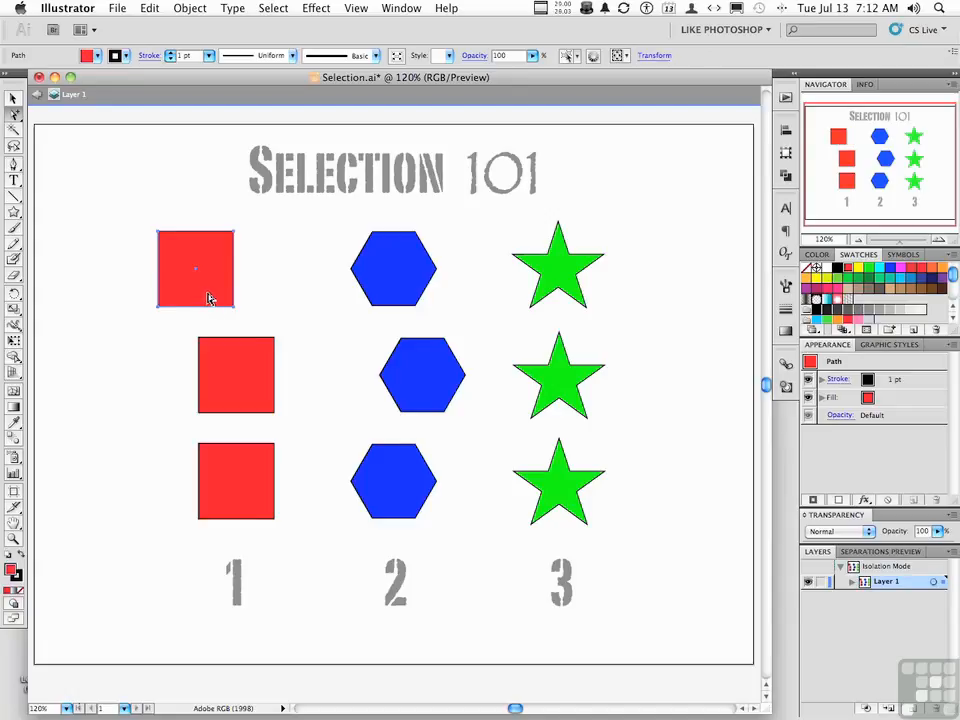
{"action": "left_click", "coordinate": [209, 297]}
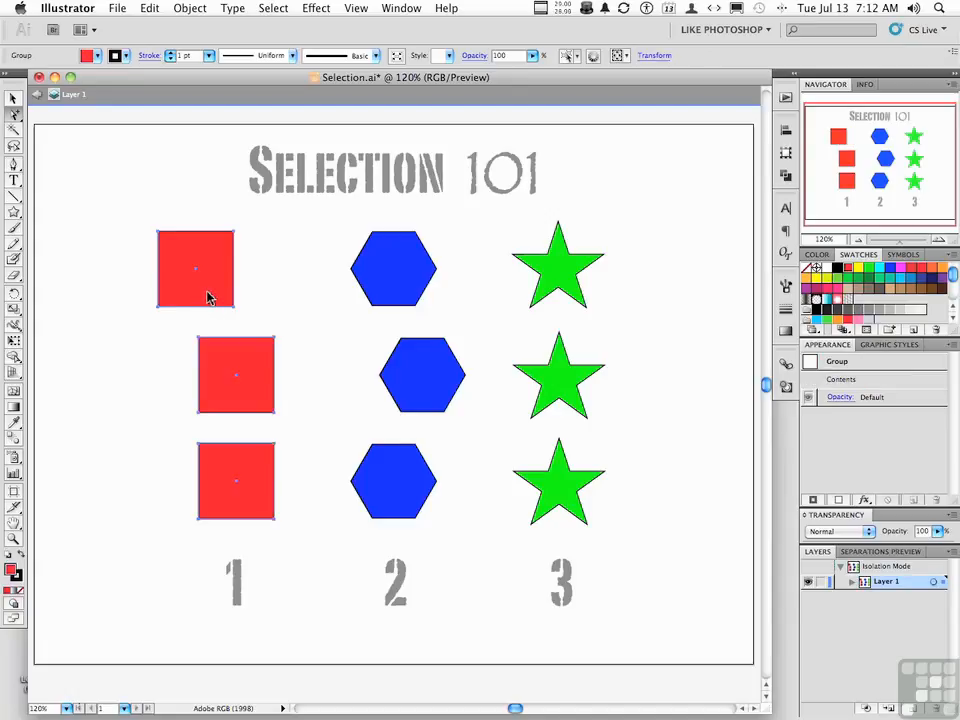
{"action": "left_click_drag", "start_coordinate": [209, 297], "coordinate": [157, 297]}
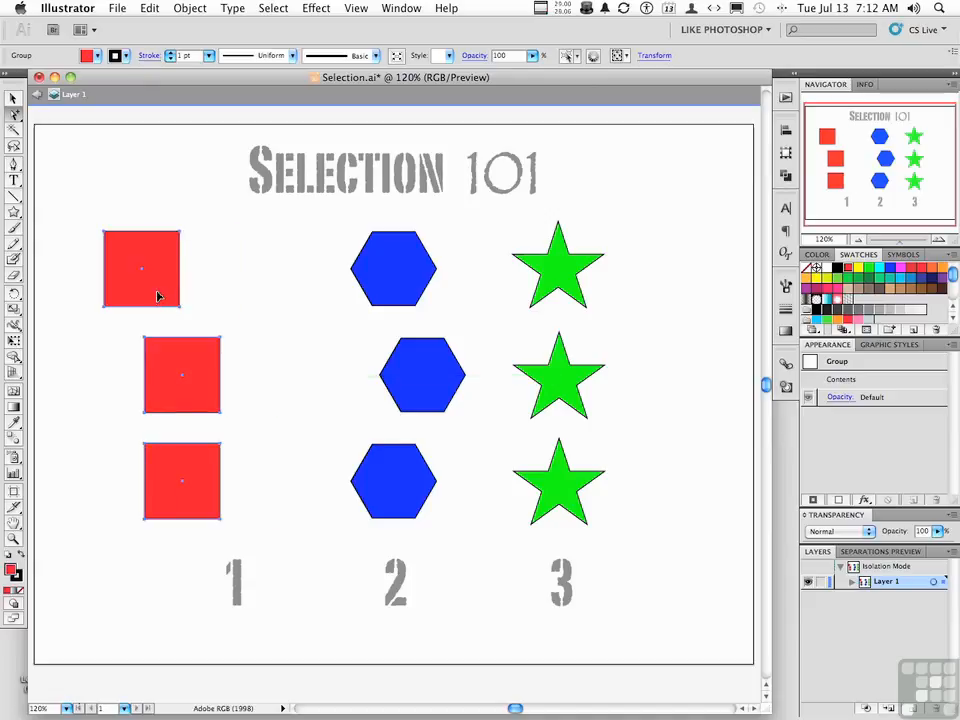
{"action": "key", "text": "super+z"}
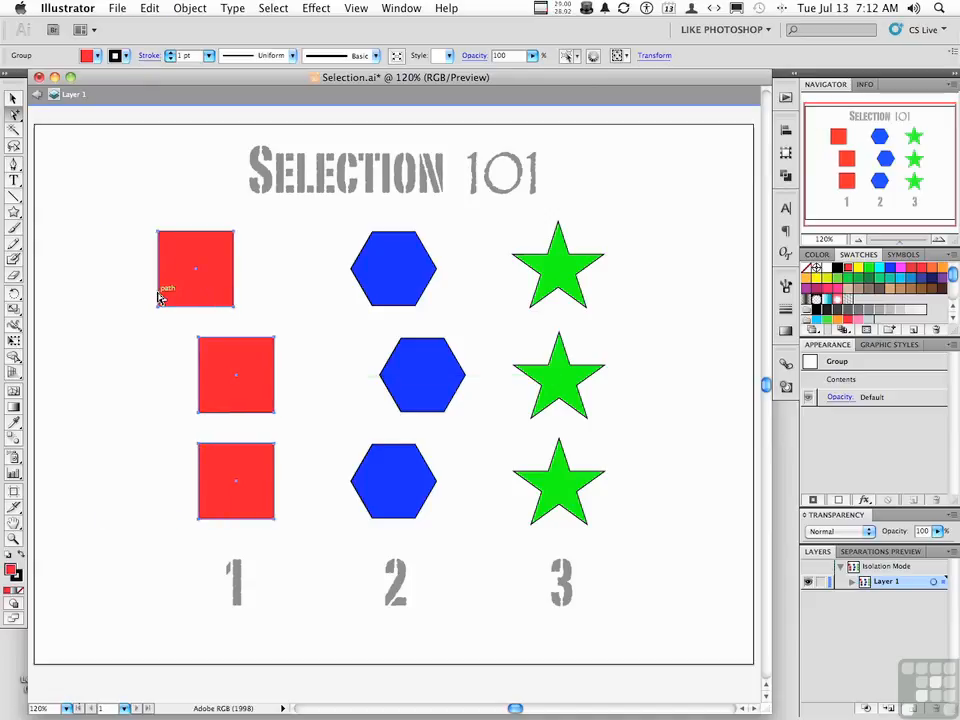
{"action": "key", "text": "super+z"}
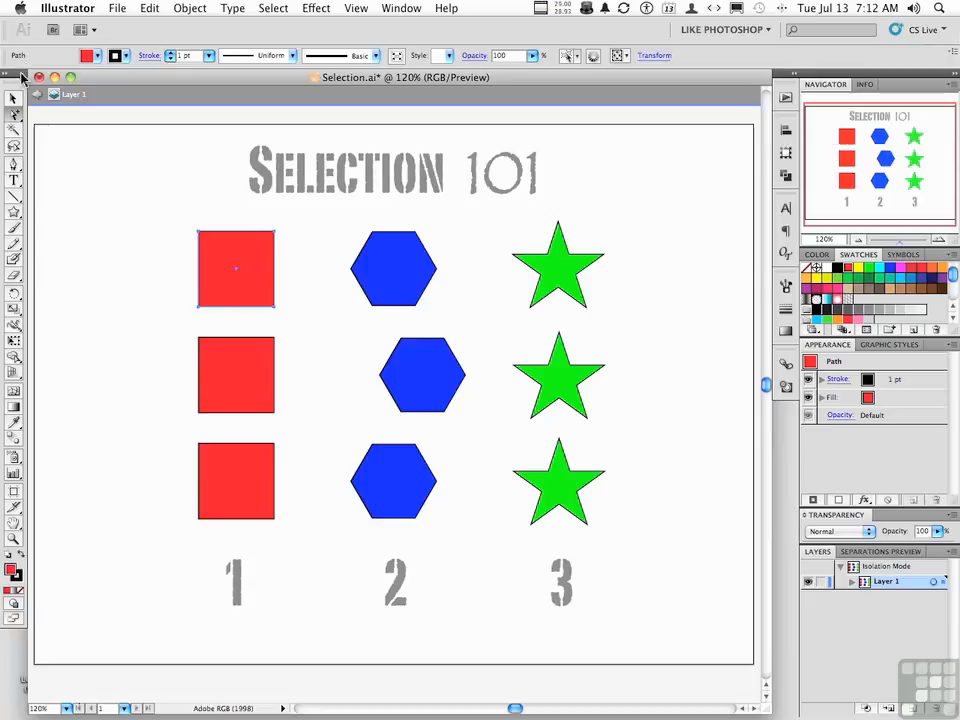
Select the red square group and the blue hexagon group with the Selection tool and group them together
{"action": "left_click", "coordinate": [13, 97]}
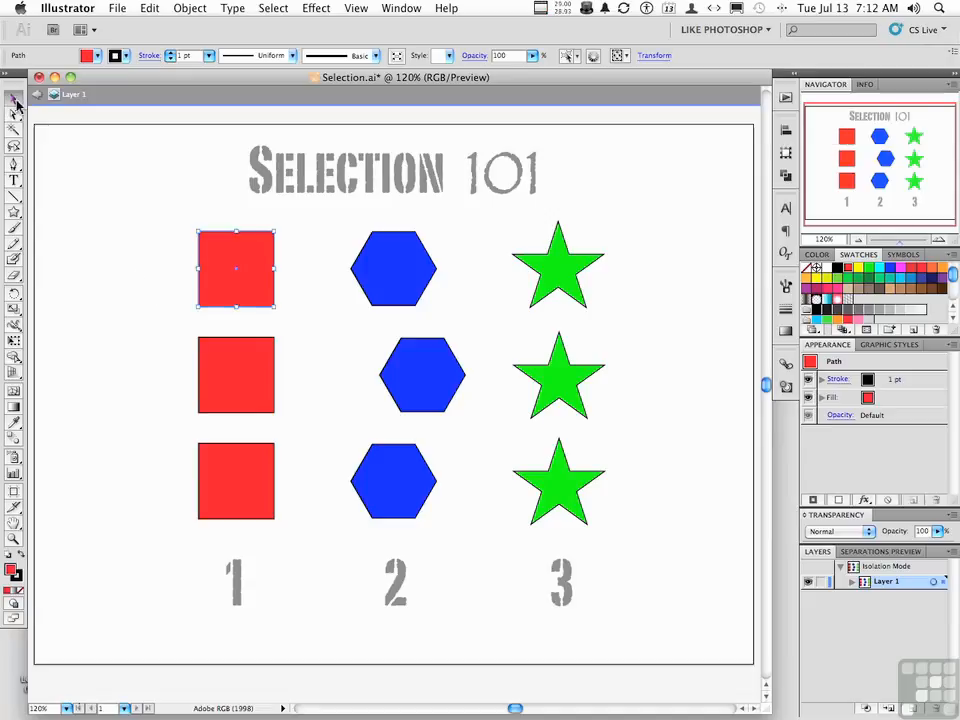
{"action": "left_click", "coordinate": [224, 309]}
{"action": "left_click", "coordinate": [222, 300]}
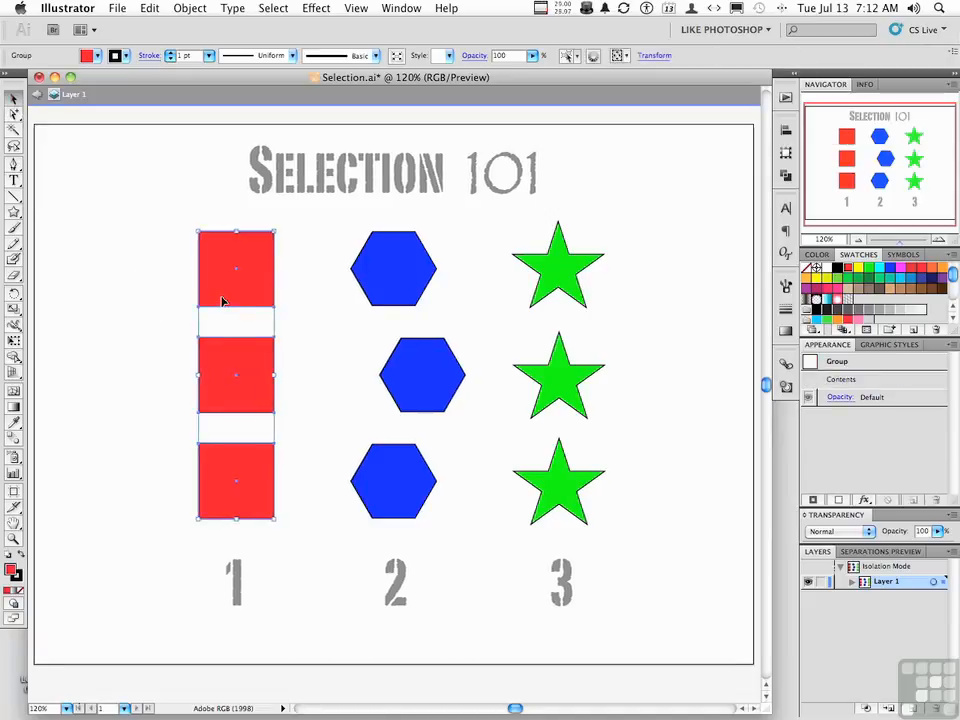
{"action": "scroll", "coordinate": [222, 300], "scroll_direction": "left", "scroll_amount": 2}
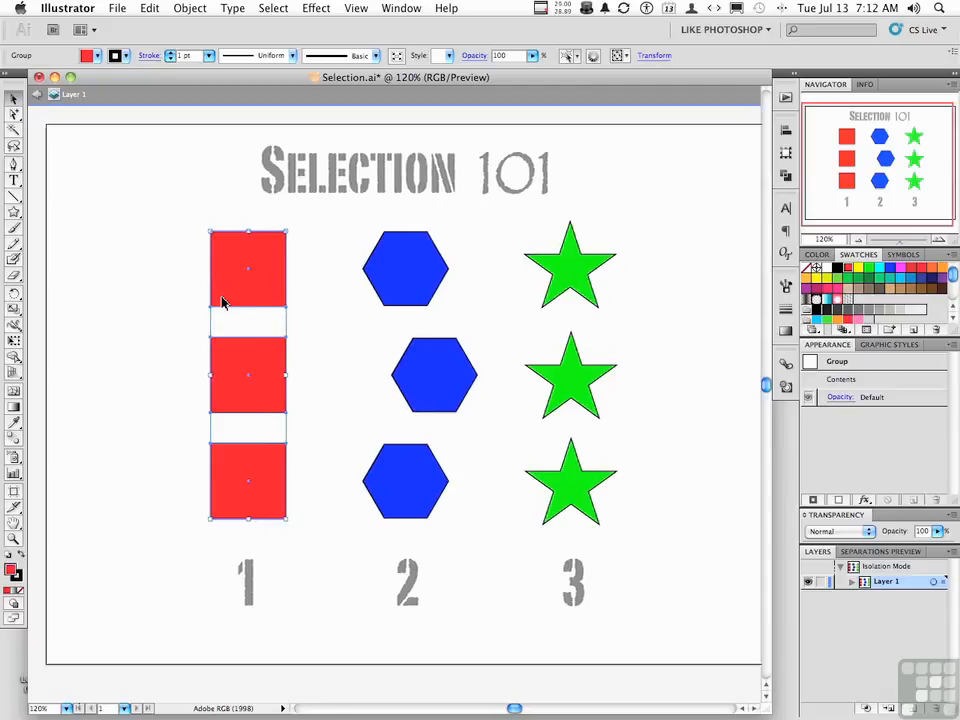
{"action": "left_click", "coordinate": [403, 293], "text": "shift"}
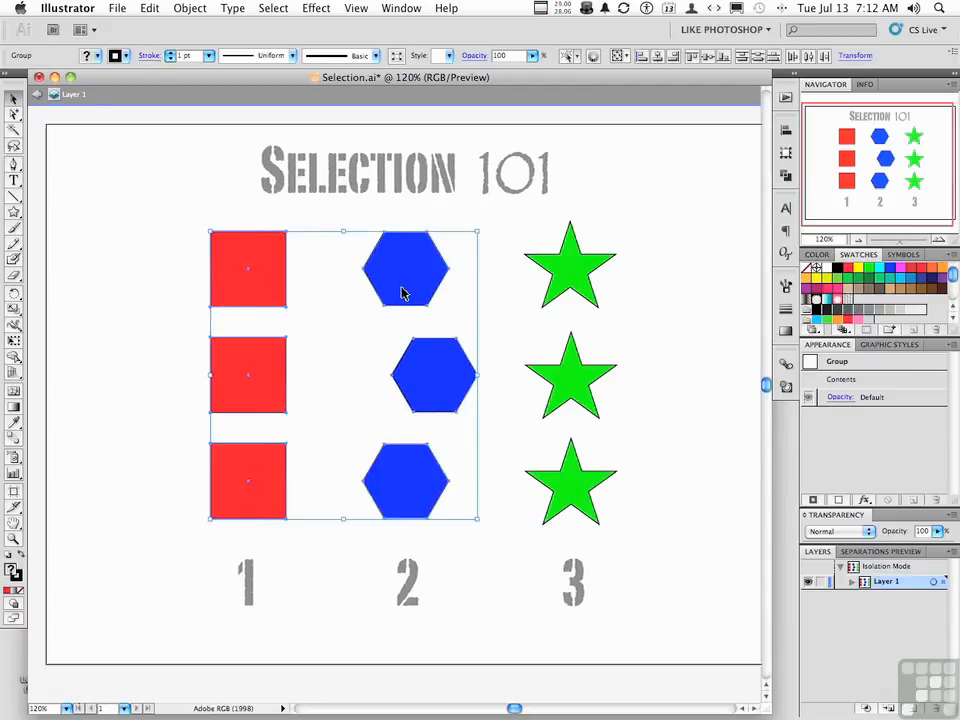
{"action": "left_click", "coordinate": [184, 9]}
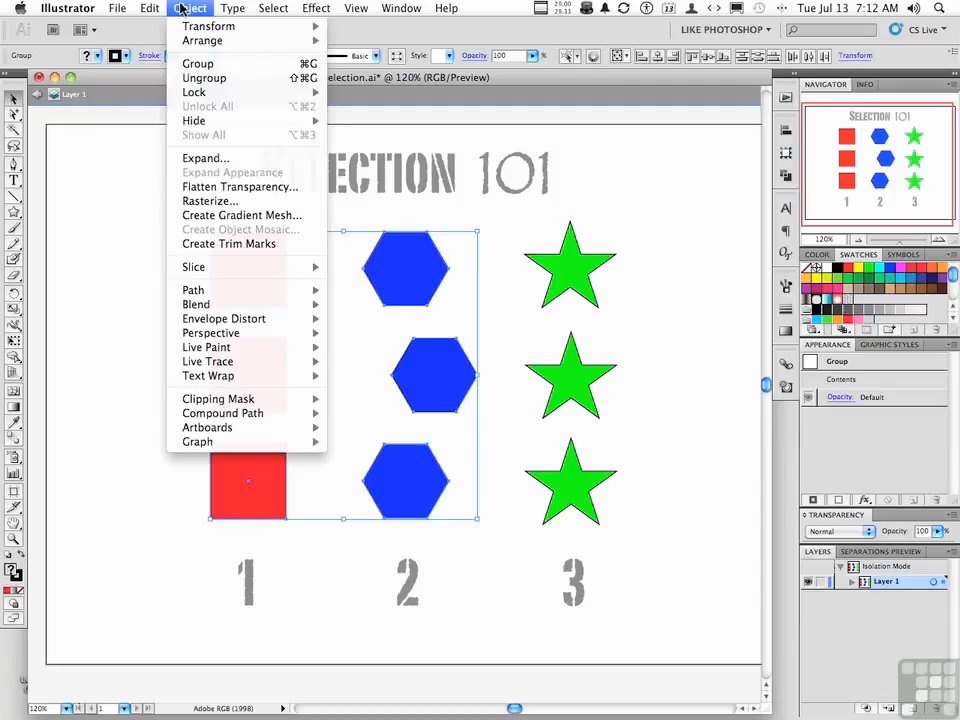
{"action": "left_click", "coordinate": [190, 63]}
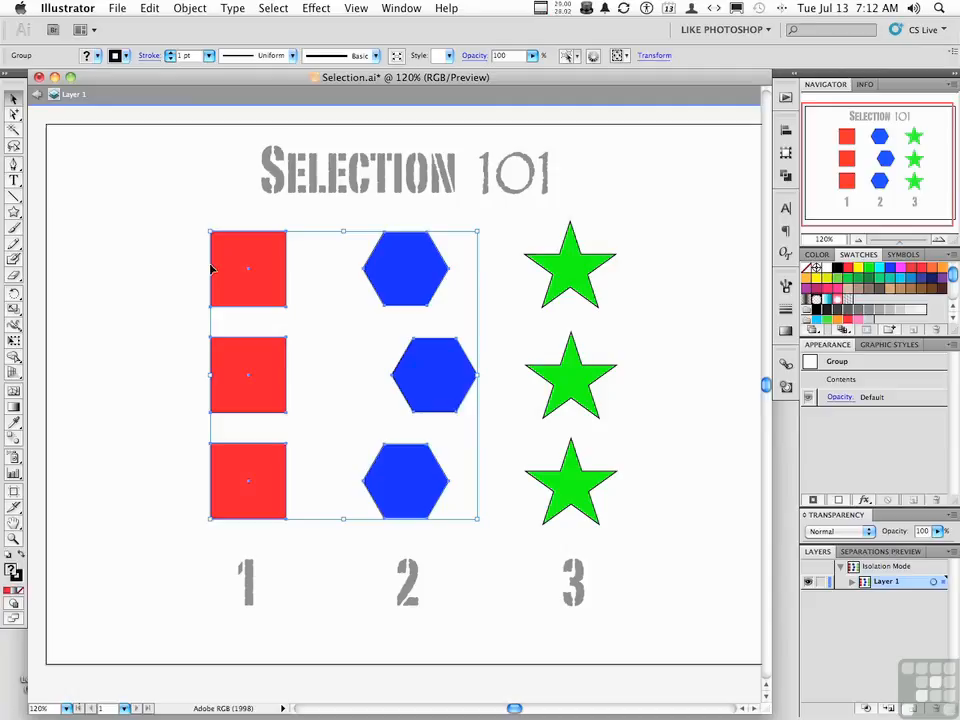
Add the green star group to the selection, group it with the square-and-hexagon group, and deselect
{"action": "left_click", "coordinate": [583, 272], "text": "shift"}
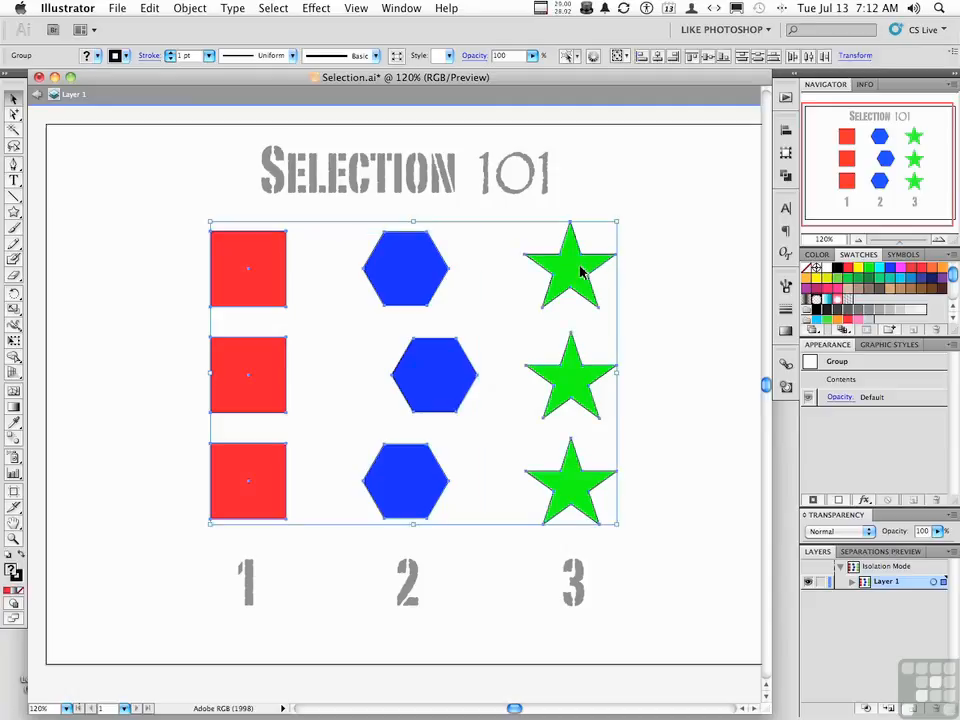
{"action": "left_click", "coordinate": [190, 8]}
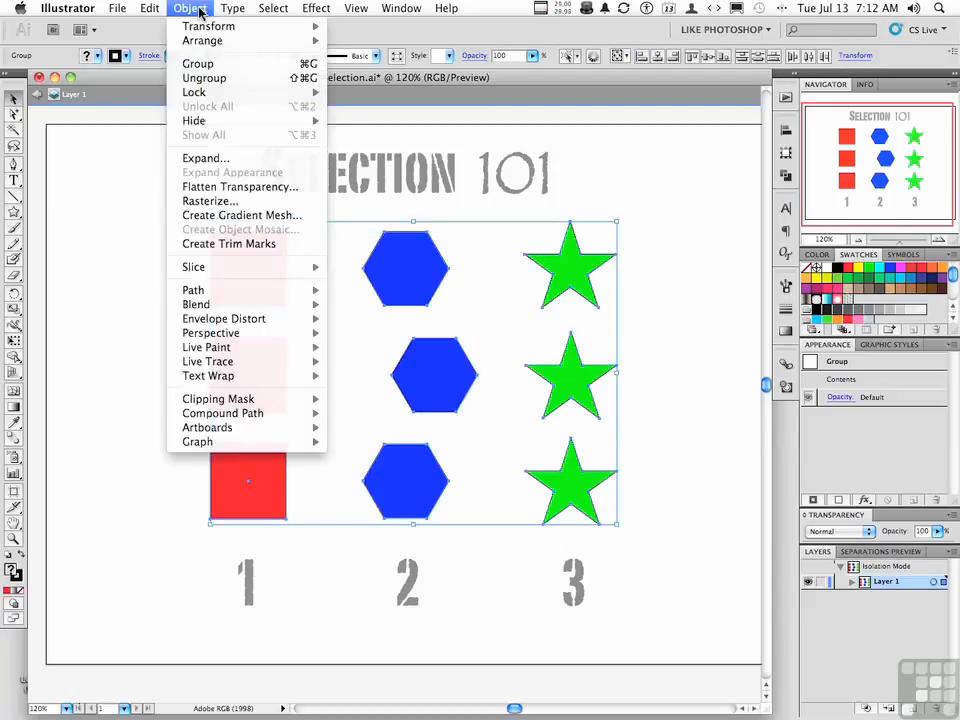
{"action": "left_click", "coordinate": [205, 62]}
{"action": "left_click", "coordinate": [627, 382]}
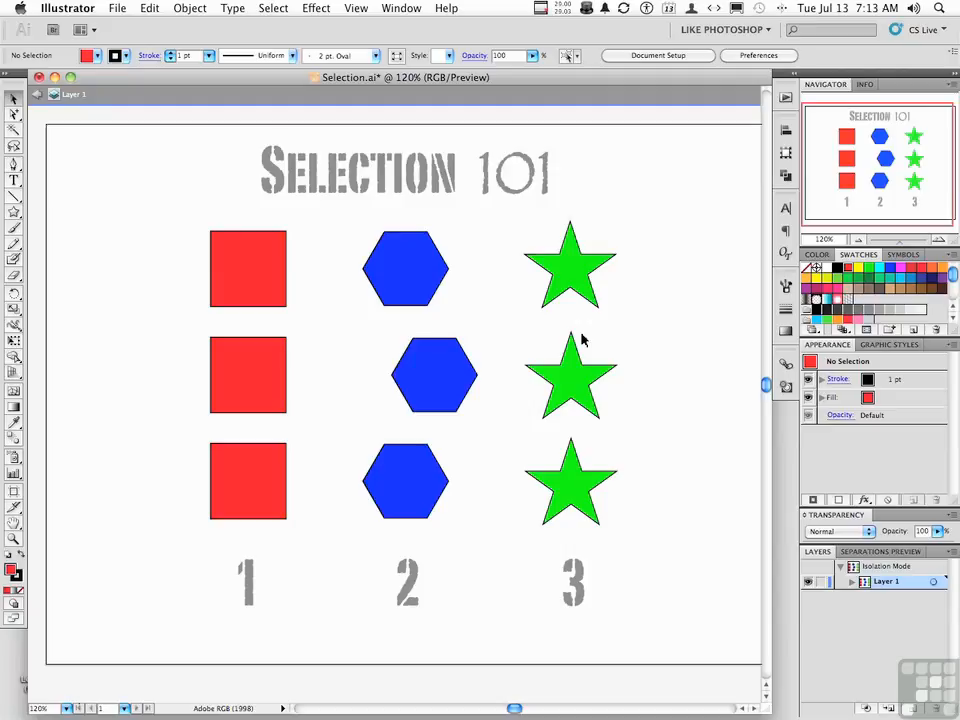
Try moving the combined group of all shapes up and left with the Selection tool, undo the move, and deselect
{"action": "left_click_drag", "start_coordinate": [257, 282], "coordinate": [228, 249]}
{"action": "key", "text": "super+z"}
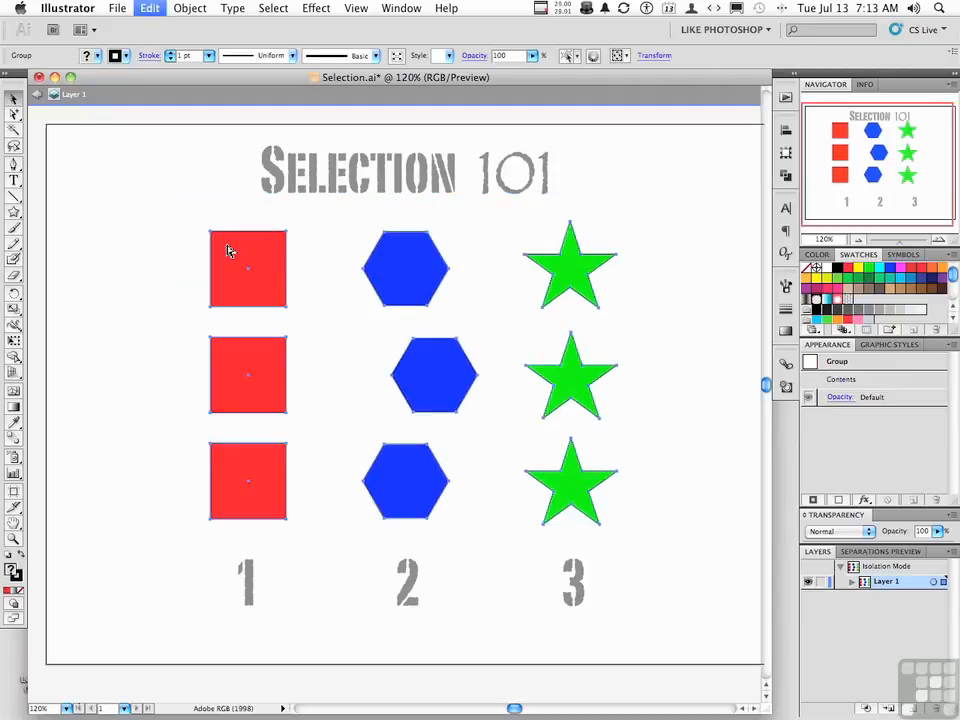
{"action": "left_click", "coordinate": [167, 242]}
With the Group Selection tool, move the top red square slightly up and left, and move its whole square group slightly left
{"action": "left_click_drag", "start_coordinate": [14, 115], "coordinate": [60, 132]}
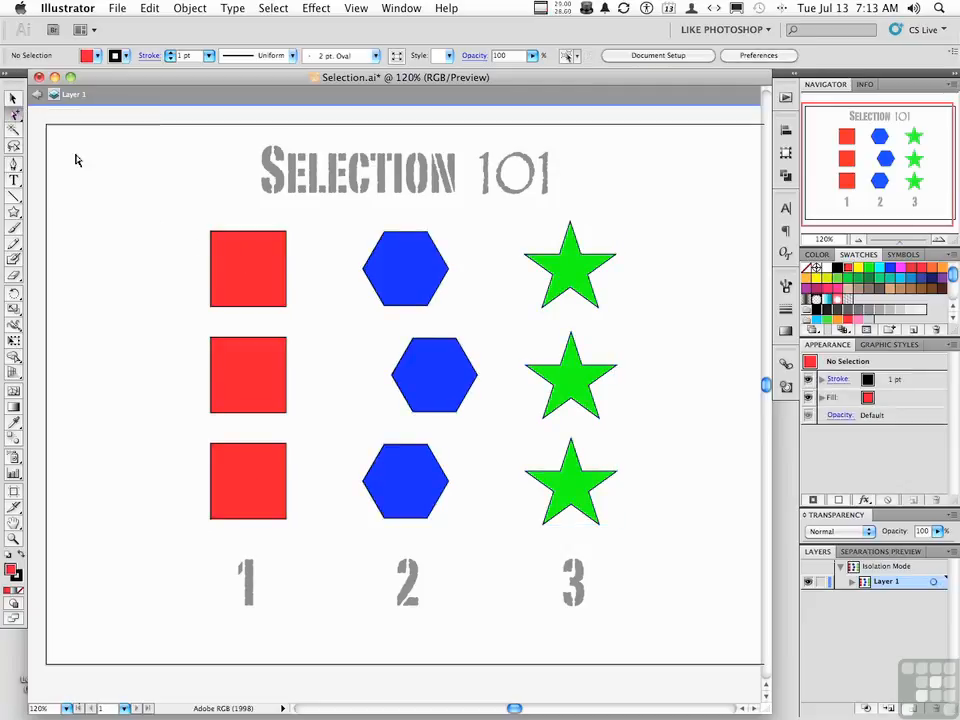
{"action": "left_click", "coordinate": [236, 282]}
{"action": "left_click_drag", "start_coordinate": [233, 280], "coordinate": [211, 262]}
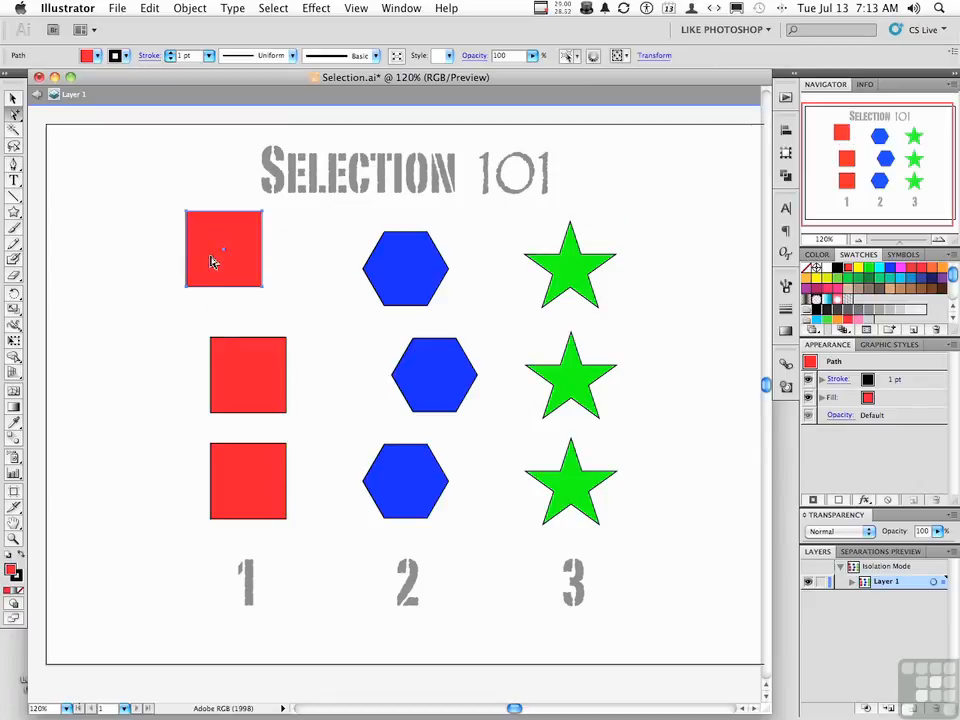
{"action": "left_click", "coordinate": [211, 262]}
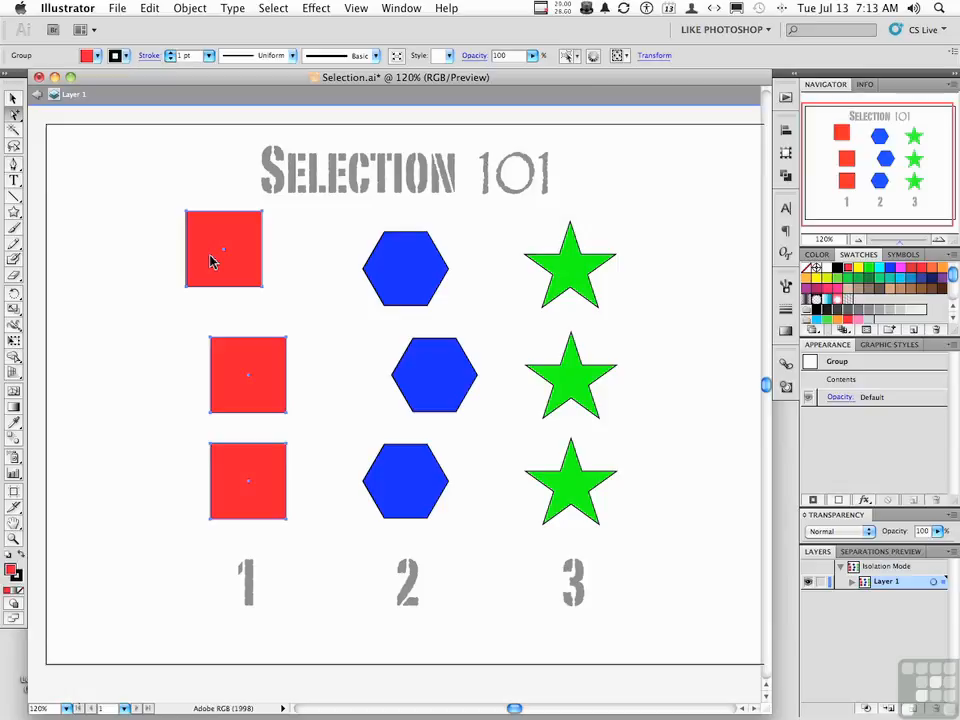
{"action": "left_click_drag", "start_coordinate": [211, 261], "coordinate": [186, 265]}
Extend the selection to the square-and-hexagon group and move it slightly up, and extend it to all shapes and move them down and left
{"action": "left_click", "coordinate": [186, 265]}
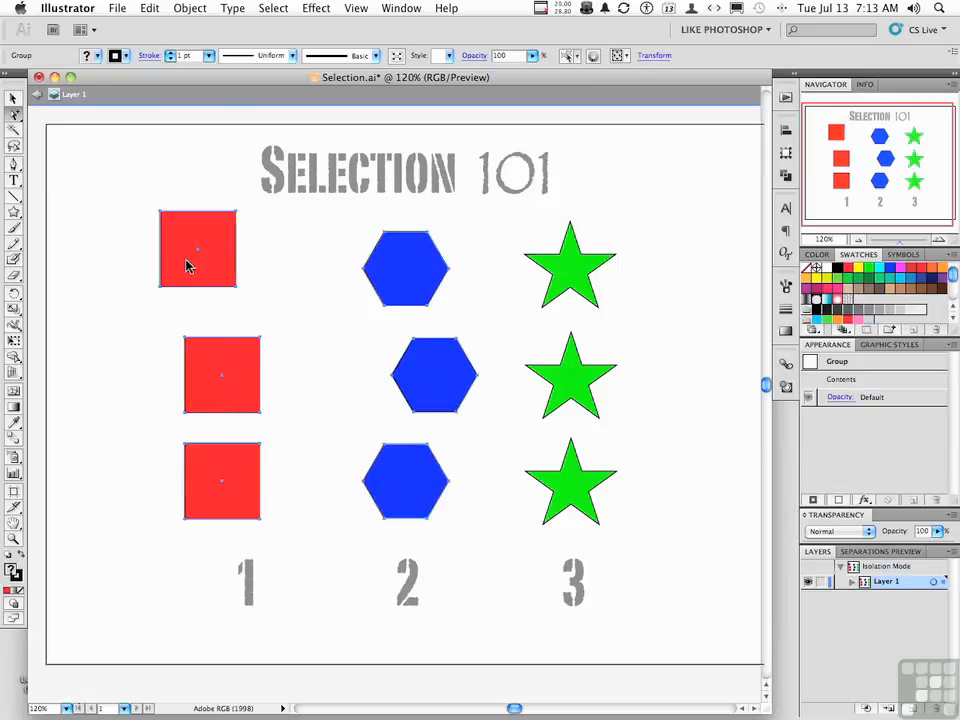
{"action": "left_click_drag", "start_coordinate": [186, 265], "coordinate": [184, 250]}
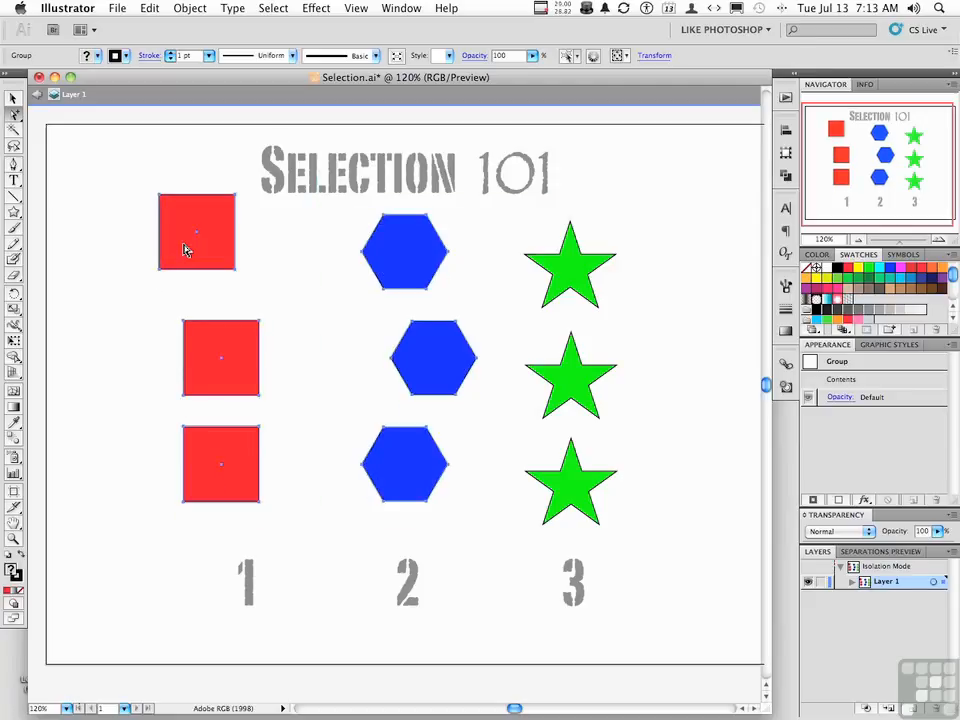
{"action": "left_click", "coordinate": [184, 250]}
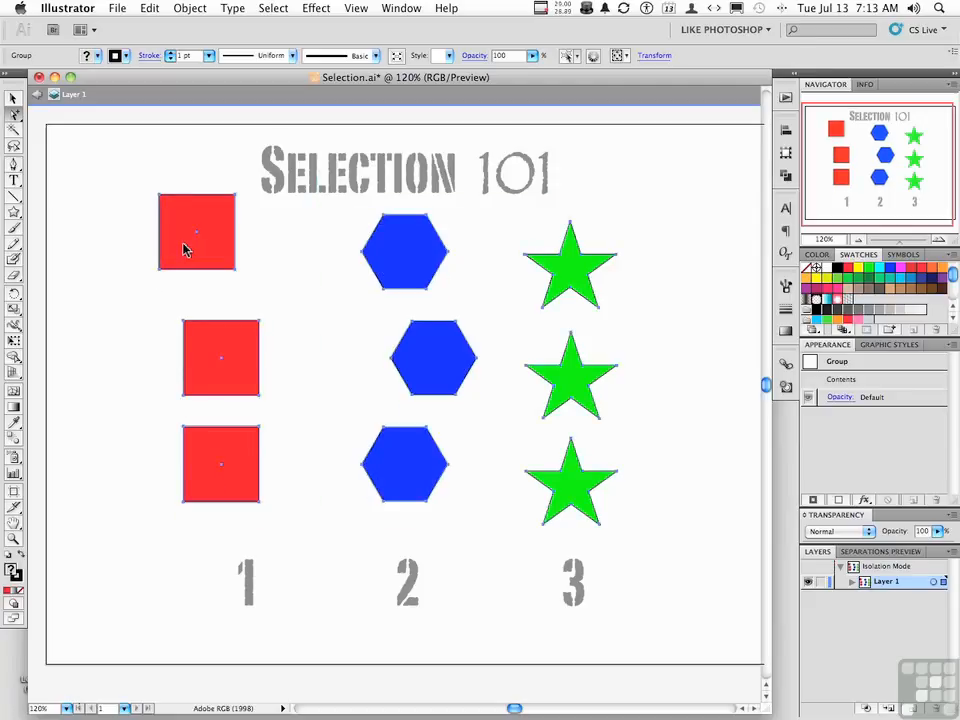
{"action": "left_click_drag", "start_coordinate": [184, 250], "coordinate": [149, 263]}
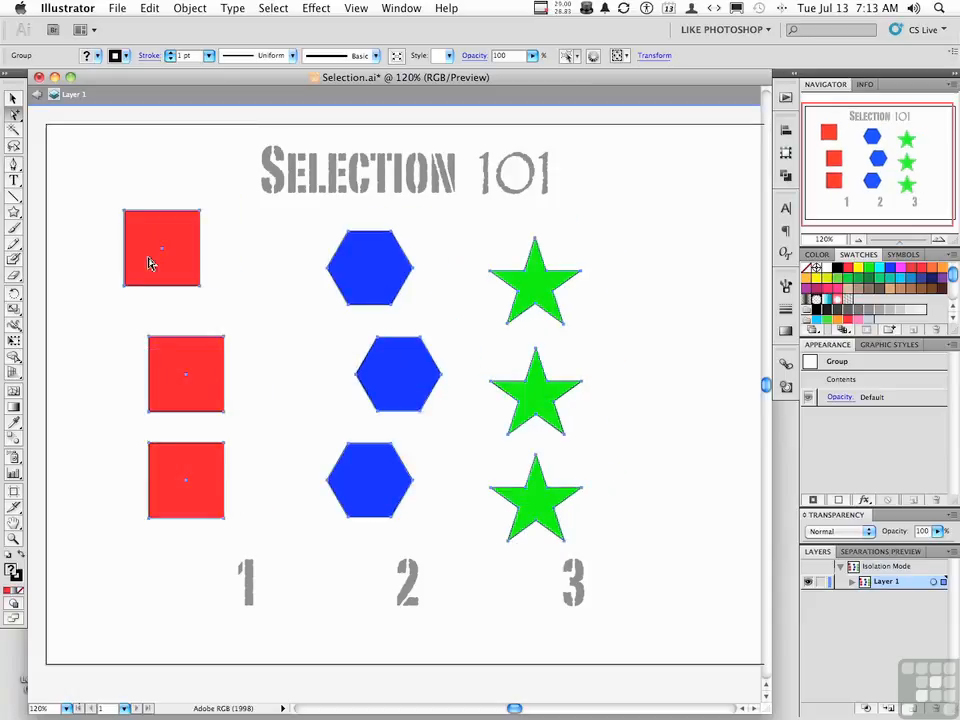